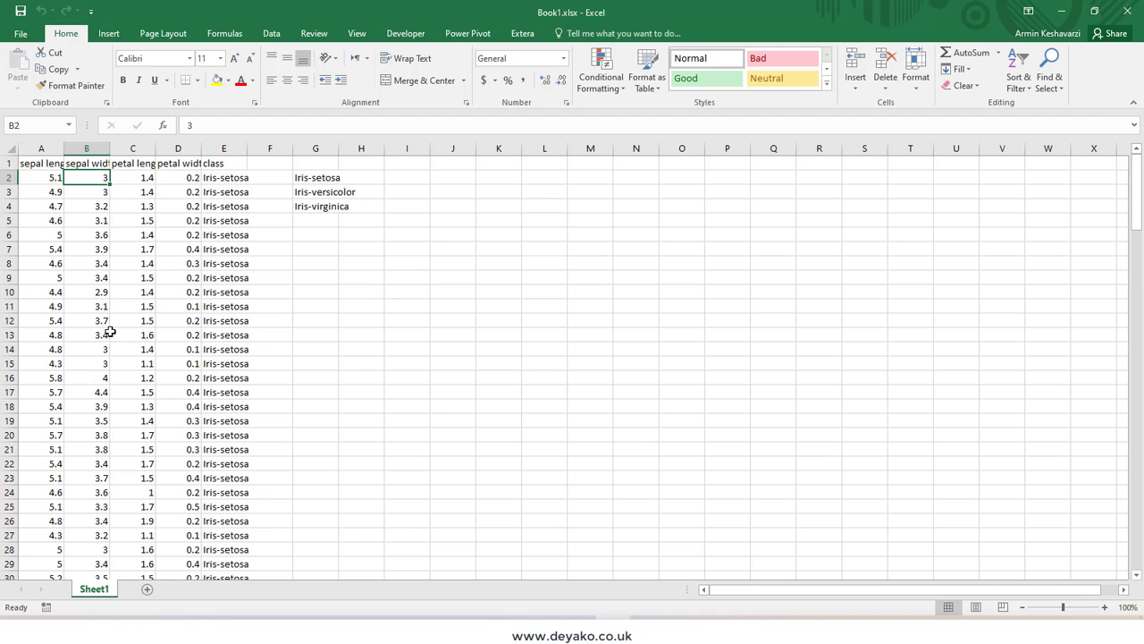
# - Examine the iris table on Sheet1, including its header row and the Iris-setosa and Iris-versicolor row blocks
pyautogui.scroll(-10, 112, 353)
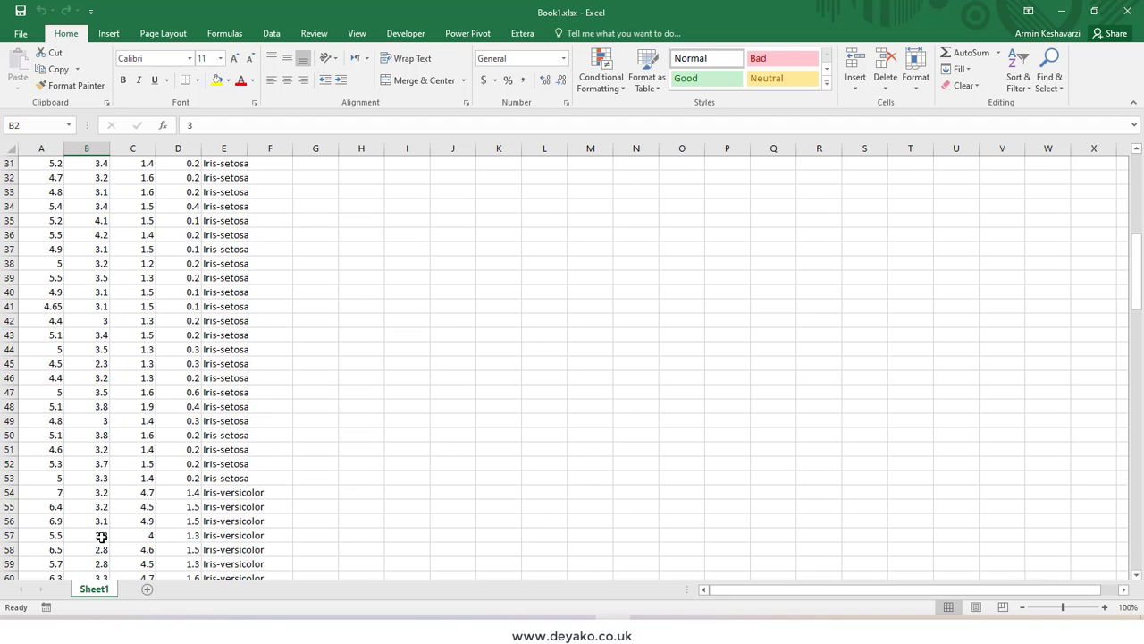
pyautogui.scroll(10, 682, 475)
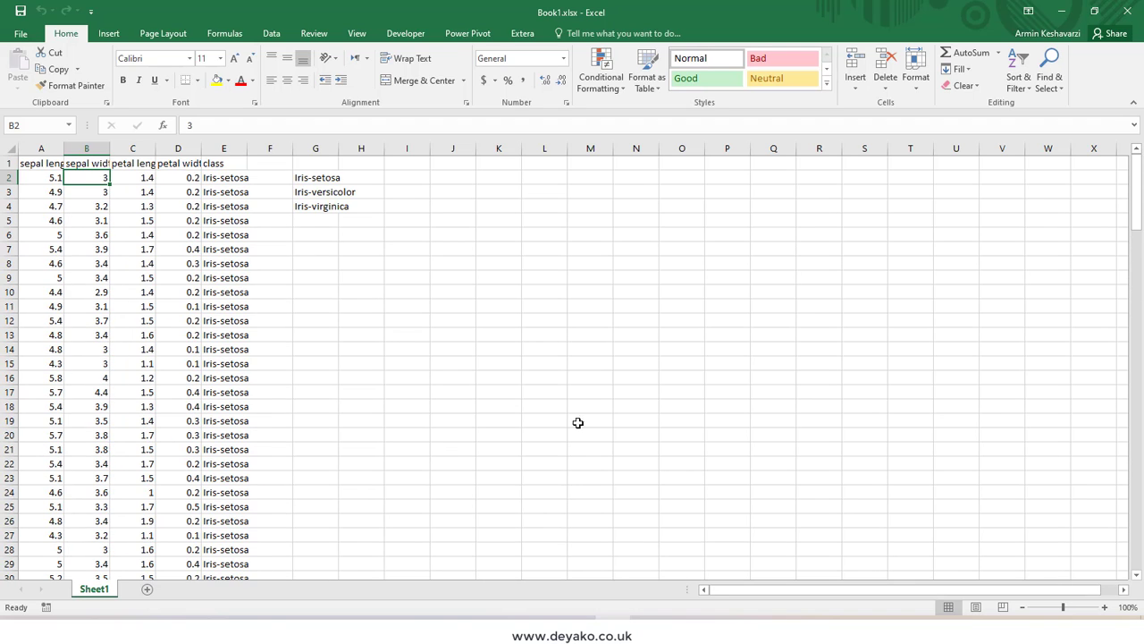
pyautogui.moveTo(45, 165); pyautogui.dragTo(238, 536)
pyautogui.scroll(8, 250, 434)
pyautogui.scroll(20, 250, 434)
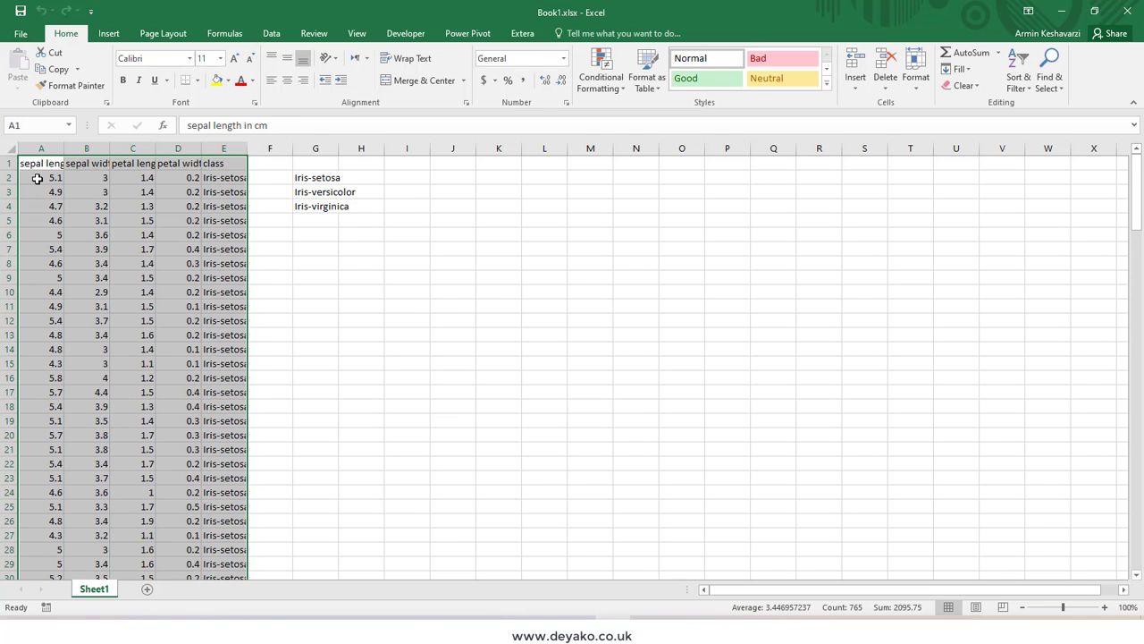
pyautogui.moveTo(38, 179); pyautogui.dragTo(219, 481)
pyautogui.scroll(-4, 219, 481)
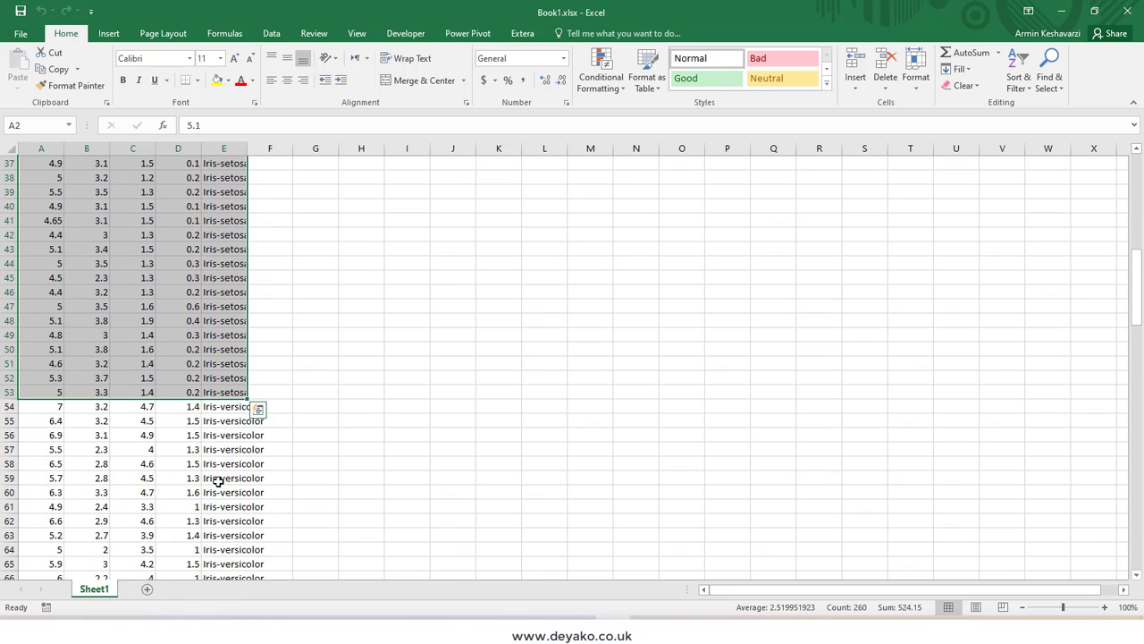
pyautogui.moveTo(212, 324); pyautogui.dragTo(27, 564)
pyautogui.scroll(10, 228, 418)
pyautogui.scroll(11, 228, 419)
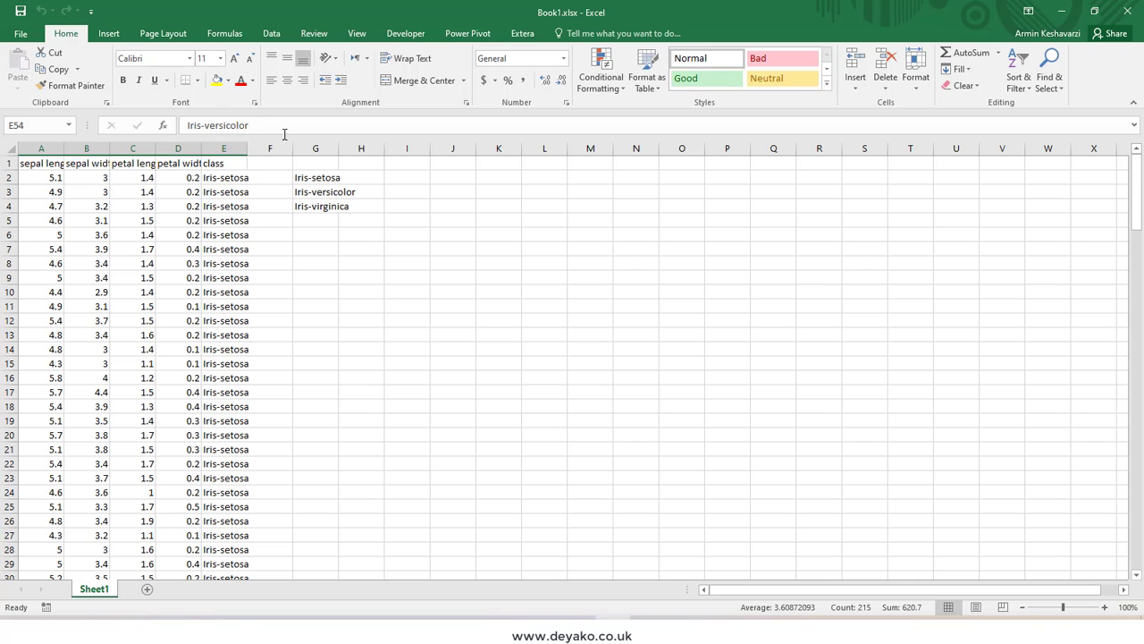
# - Review the list of three class names in G2:G4 alongside the data table
pyautogui.moveTo(314, 175); pyautogui.dragTo(322, 212)
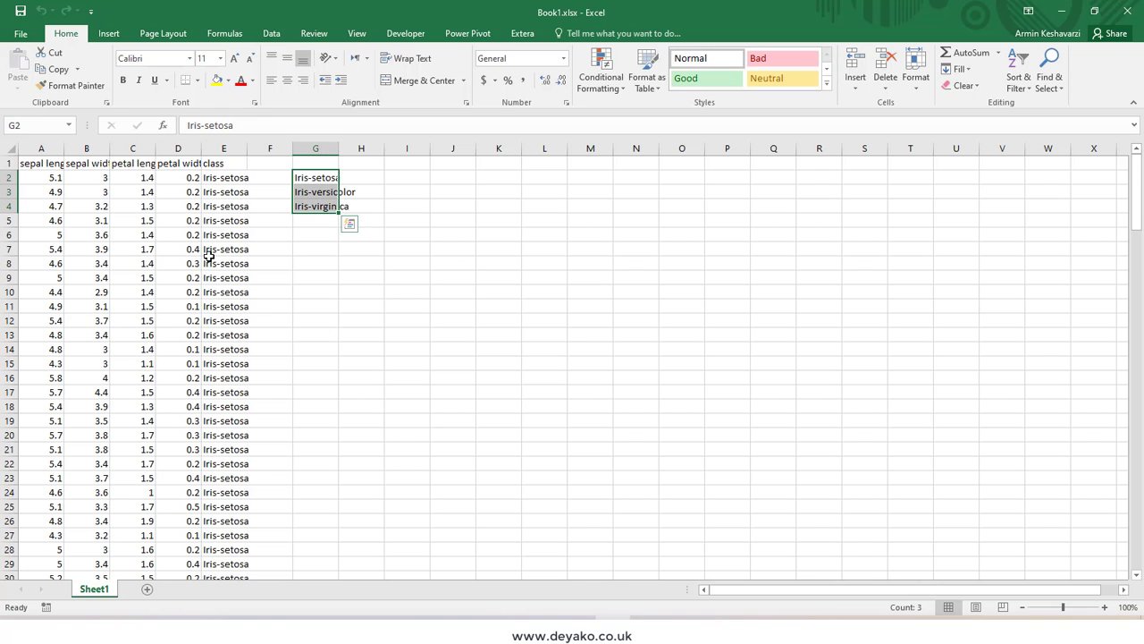
pyautogui.scroll(-8, 113, 378)
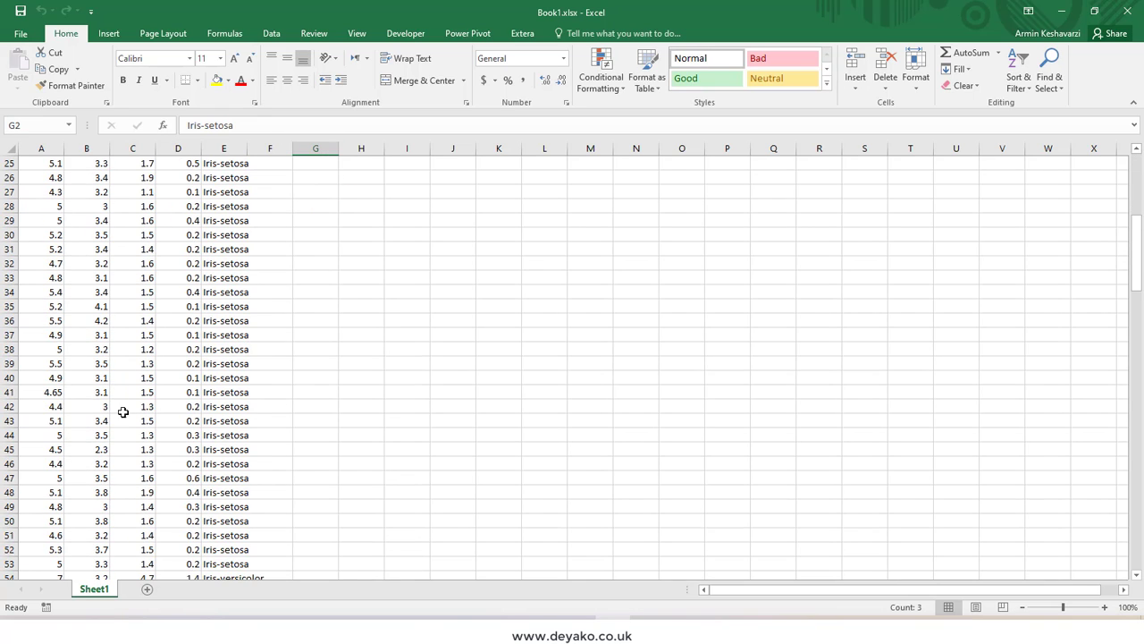
pyautogui.scroll(8, 344, 489)
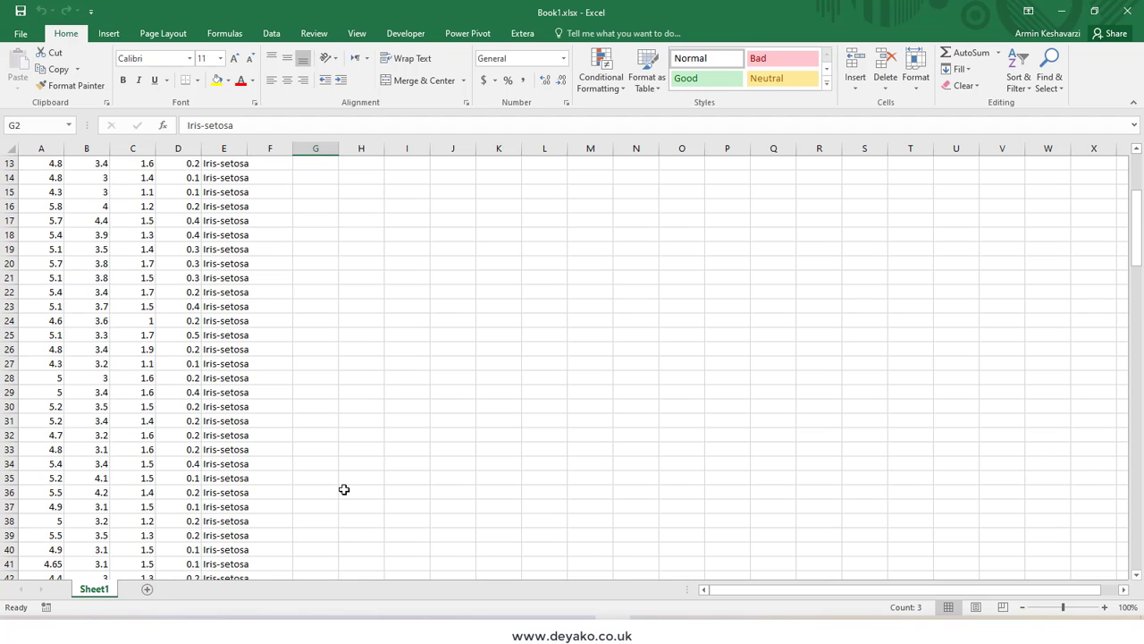
pyautogui.click(306, 177)
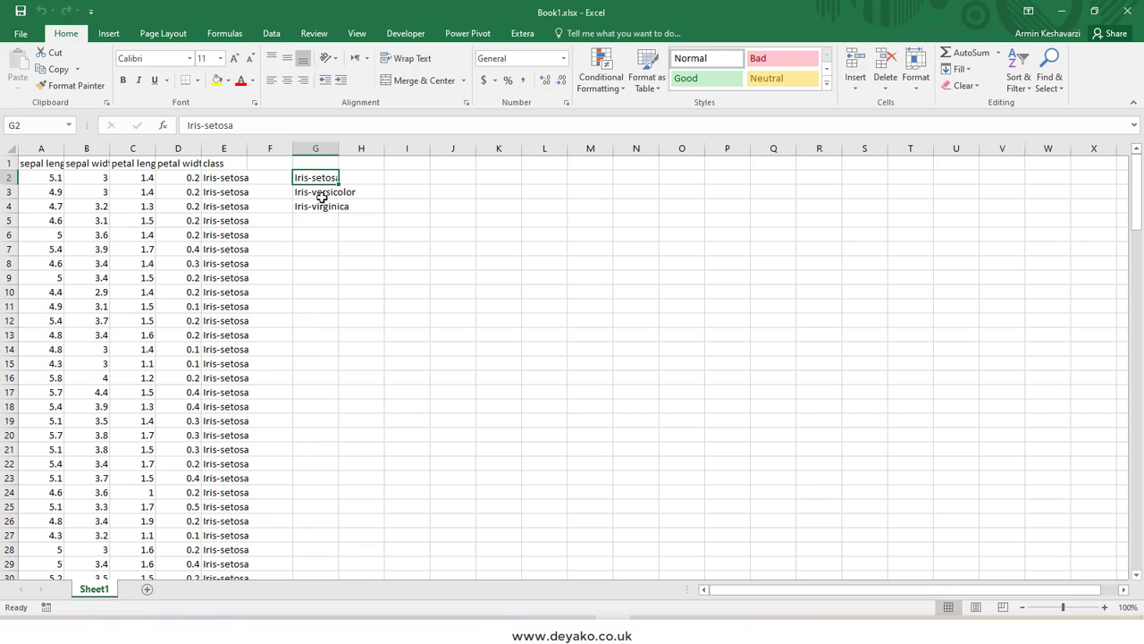
pyautogui.click(322, 195)
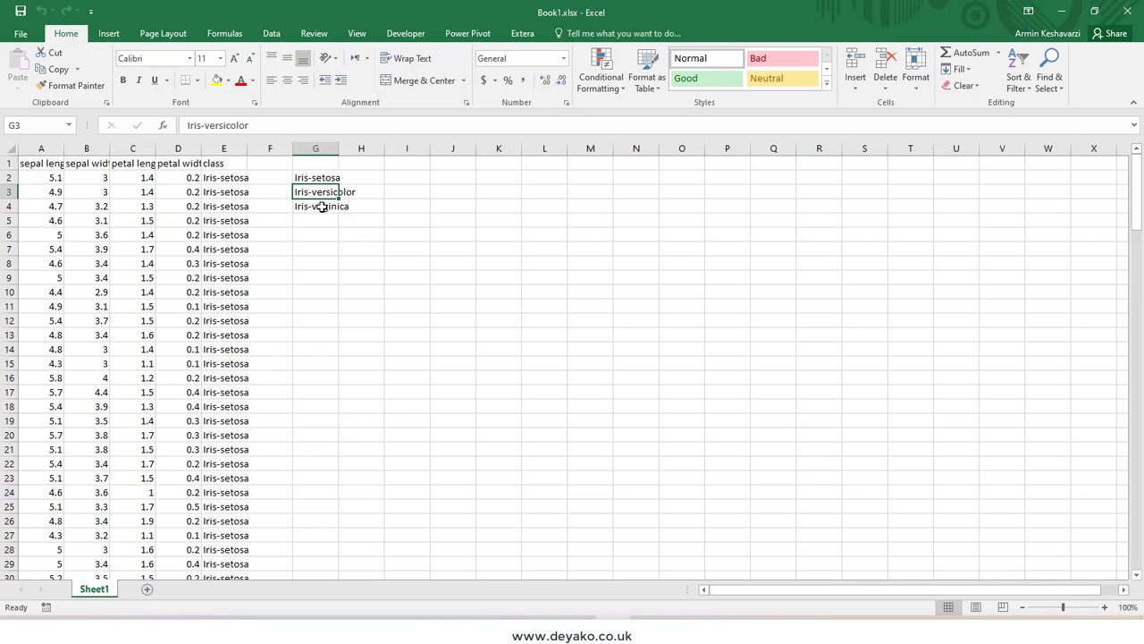
pyautogui.click(322, 208)
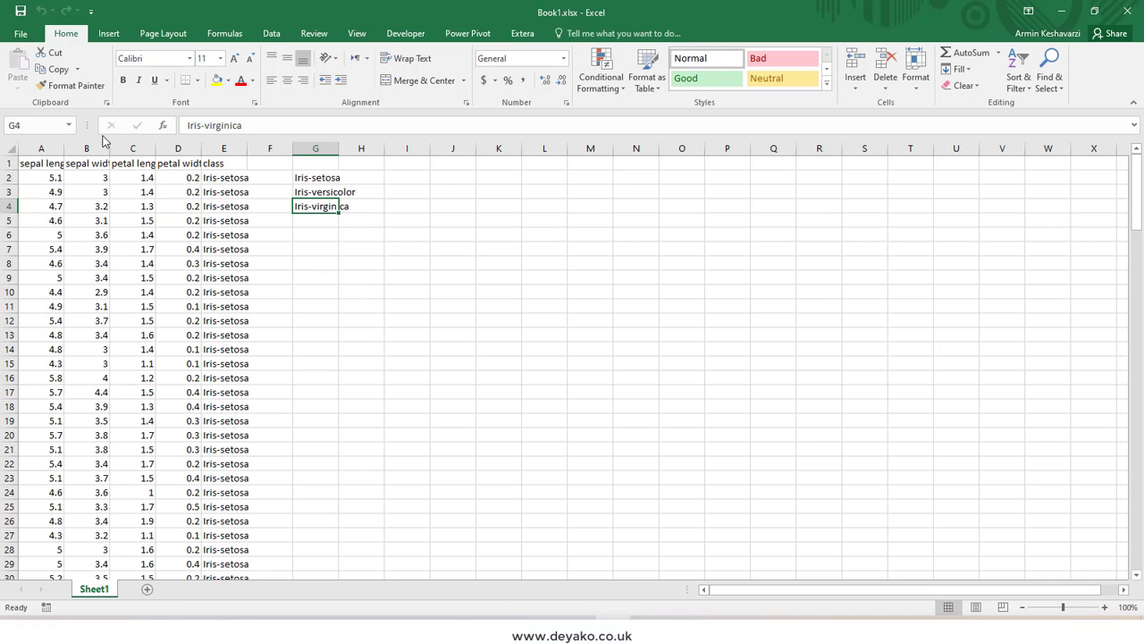
# - Copy the header and all Iris-setosa rows (A1:E53) from Sheet1 into a new sheet
pyautogui.moveTo(42, 162); pyautogui.dragTo(235, 236)
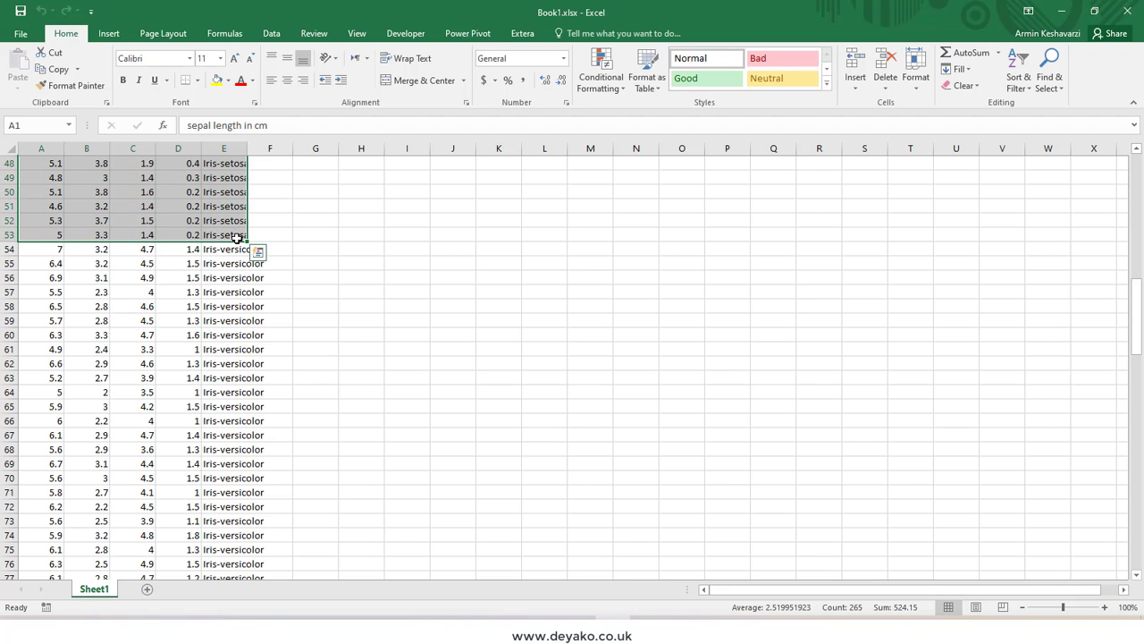
pyautogui.hotkey('ctrl', 'c')
pyautogui.click(147, 588)
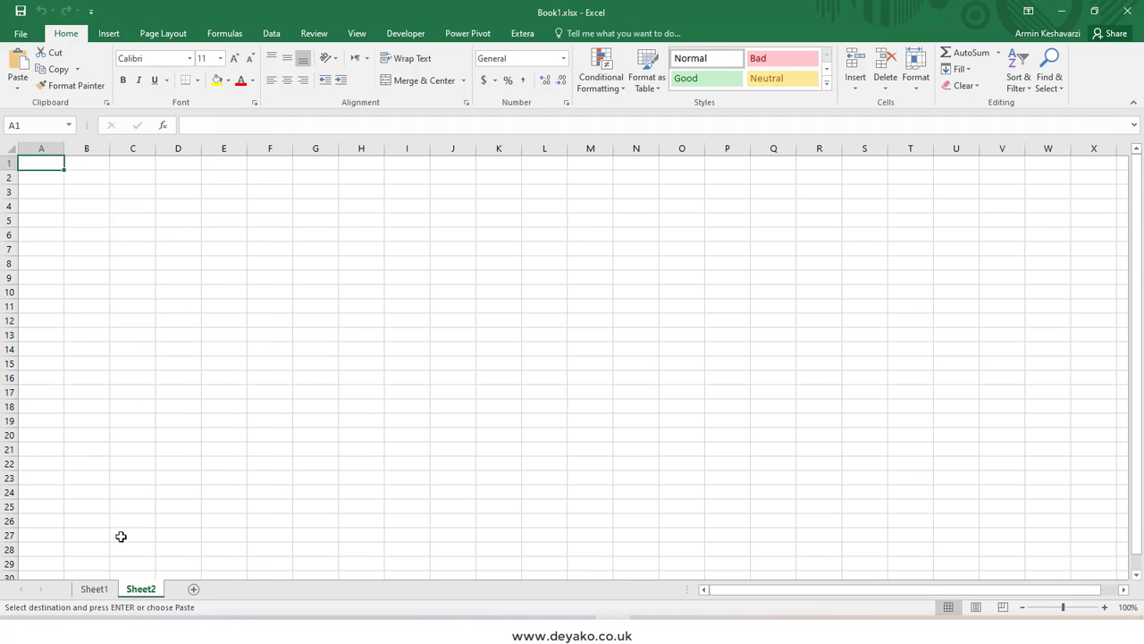
pyautogui.hotkey('ctrl', 'v')
# - Return to Sheet1 and select the block of Iris-versicolor rows starting at A54
pyautogui.click(94, 588)
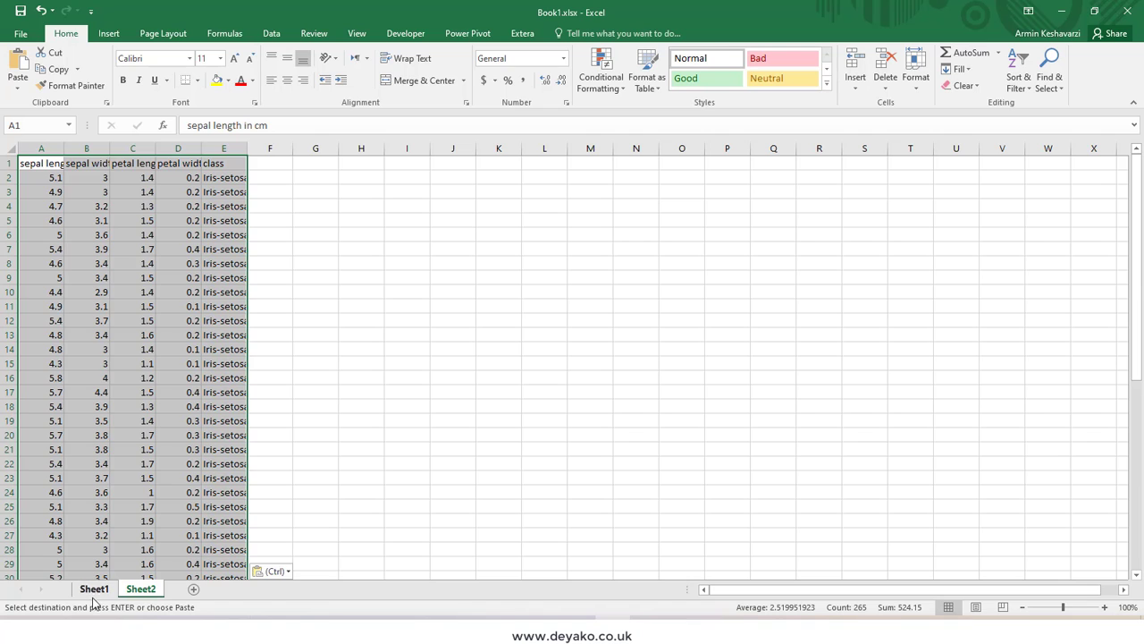
pyautogui.scroll(-1, 57, 238)
pyautogui.moveTo(56, 206); pyautogui.dragTo(219, 547)
pyautogui.scroll(20, 222, 447)
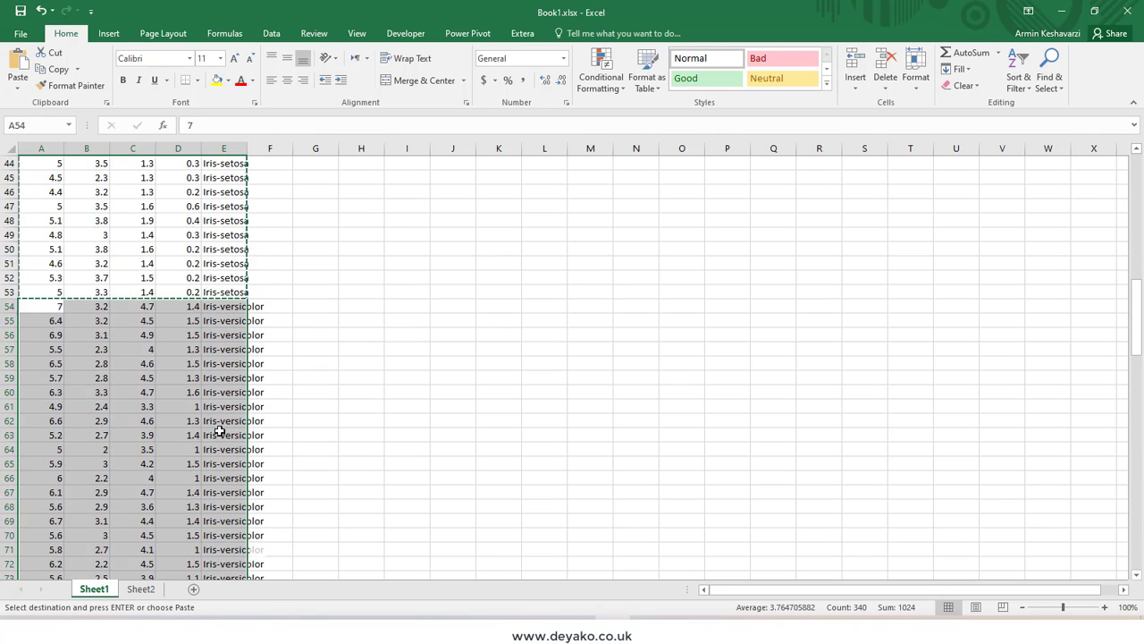
# - Copy the header row A1:E1 from Sheet1 into two new sheets
pyautogui.scroll(2, 219, 409)
pyautogui.moveTo(26, 163); pyautogui.dragTo(225, 162)
pyautogui.hotkey('ctrl', 'c')
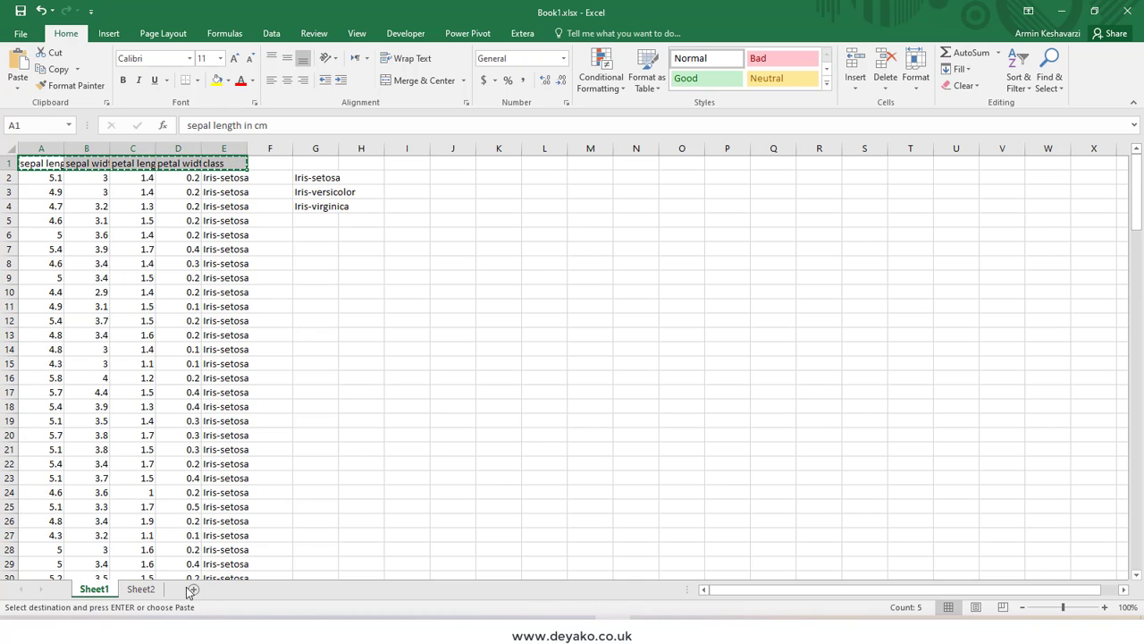
pyautogui.click(194, 589)
pyautogui.hotkey('ctrl', 'v')
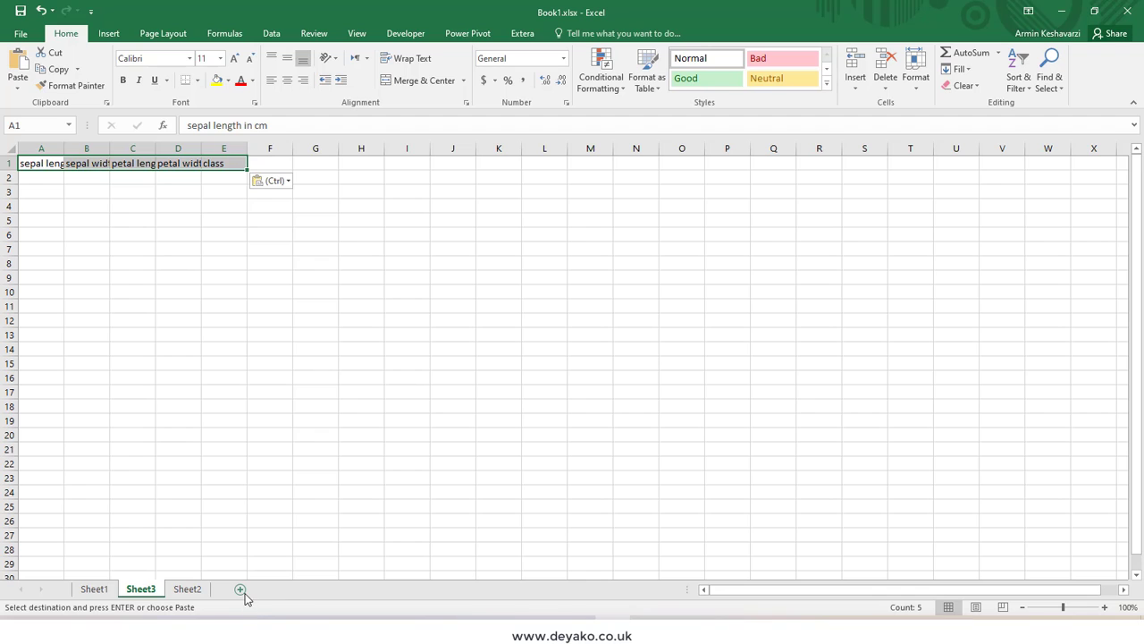
pyautogui.click(239, 589)
pyautogui.hotkey('ctrl', 'v')
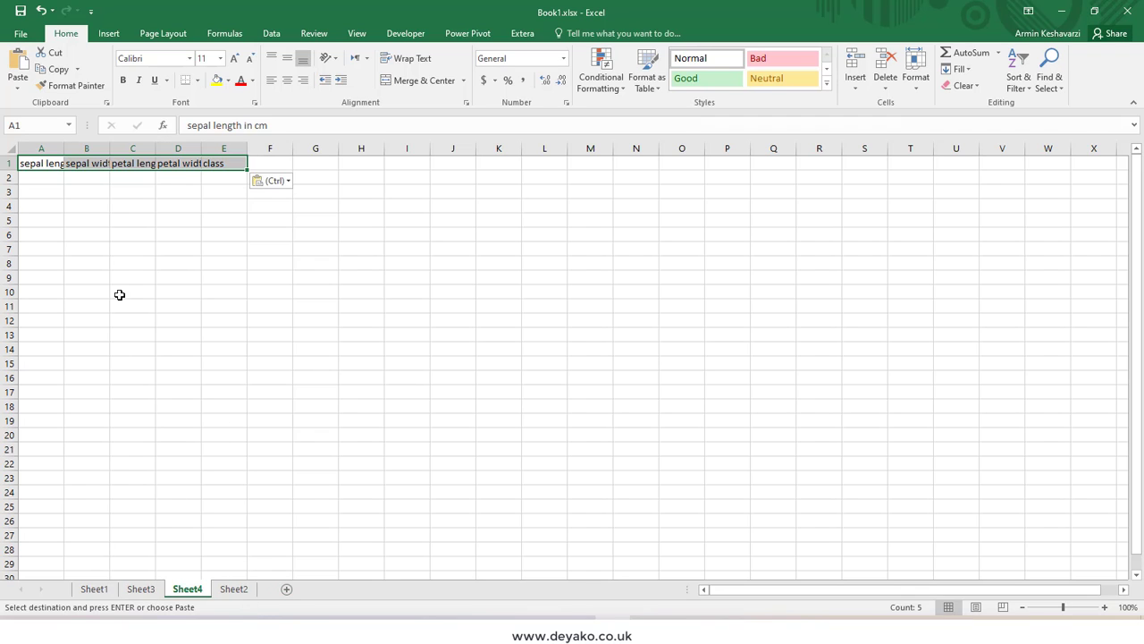
# - Delete the three added sheets, Sheet3, Sheet4 and Sheet2, keeping only Sheet1
pyautogui.click(141, 589)
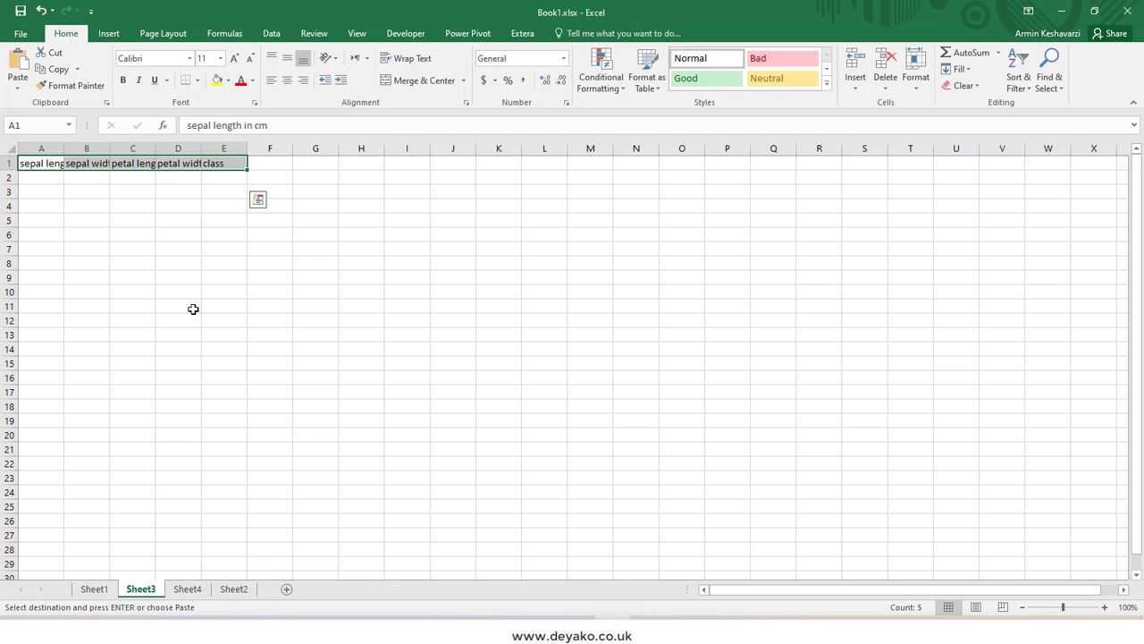
pyautogui.click(94, 589)
pyautogui.click(140, 589)
pyautogui.rightClick(140, 589)
pyautogui.click(205, 434)
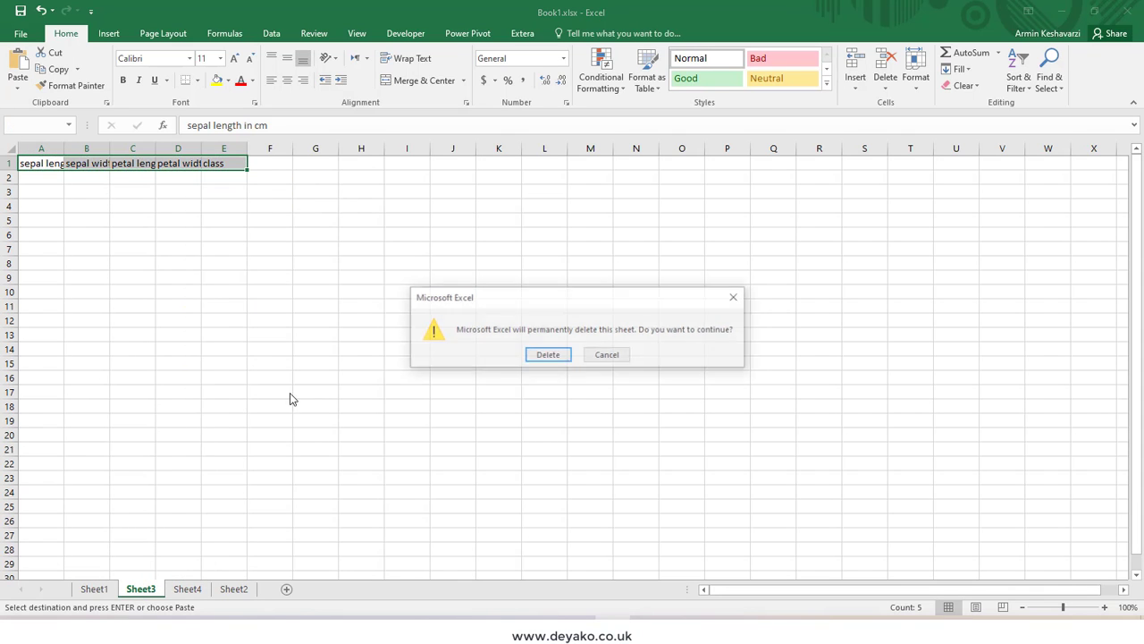
pyautogui.press('Return')
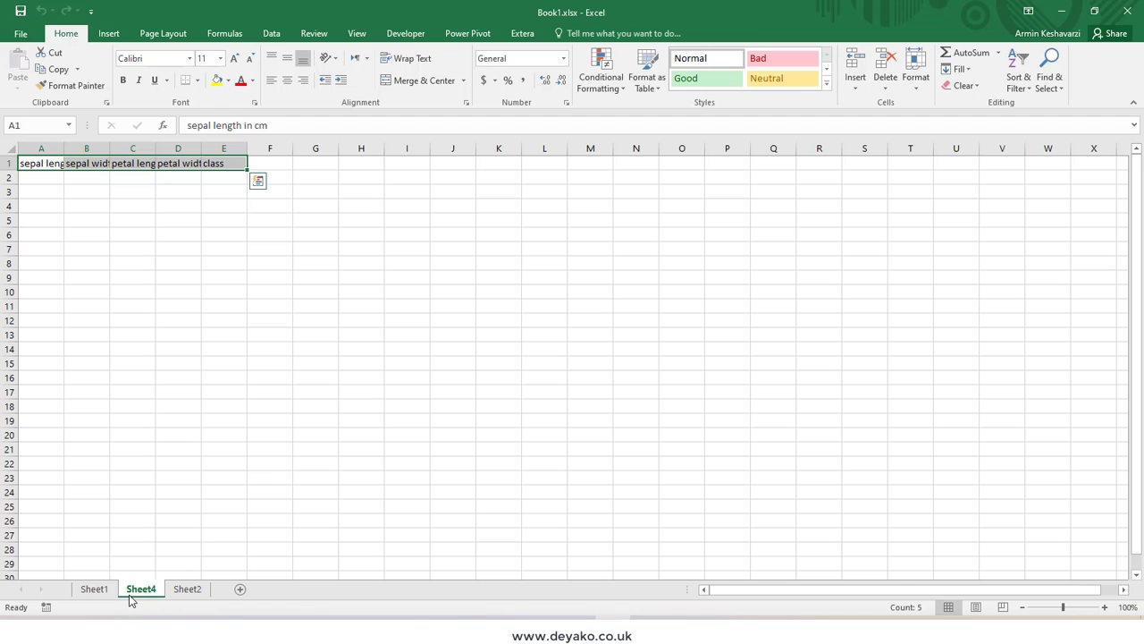
pyautogui.rightClick(141, 591)
pyautogui.click(193, 435)
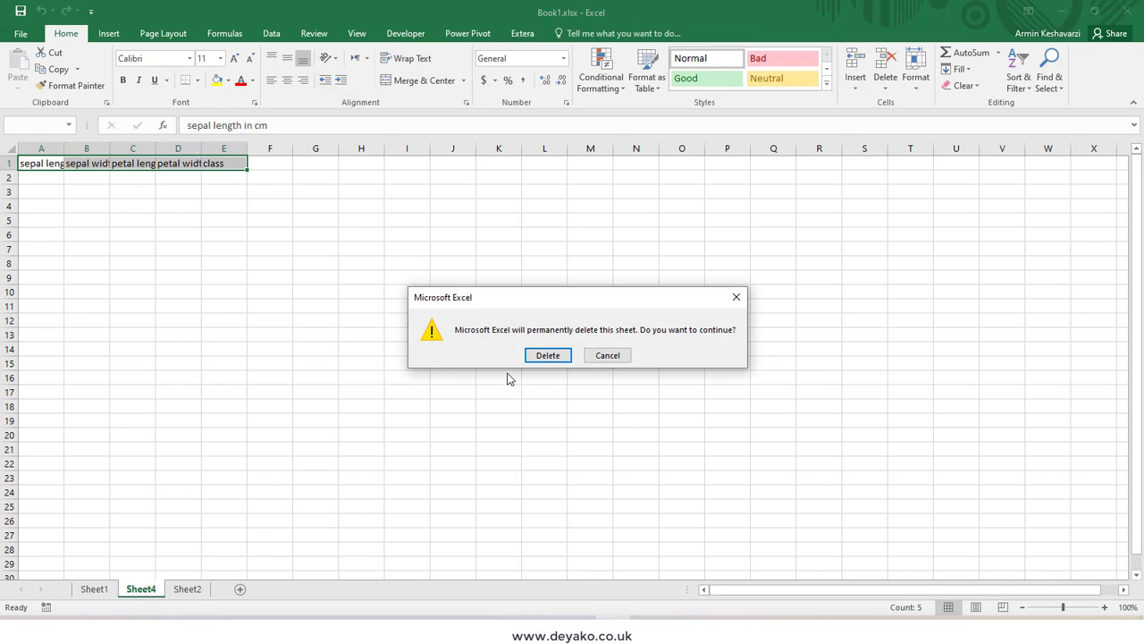
pyautogui.click(541, 358)
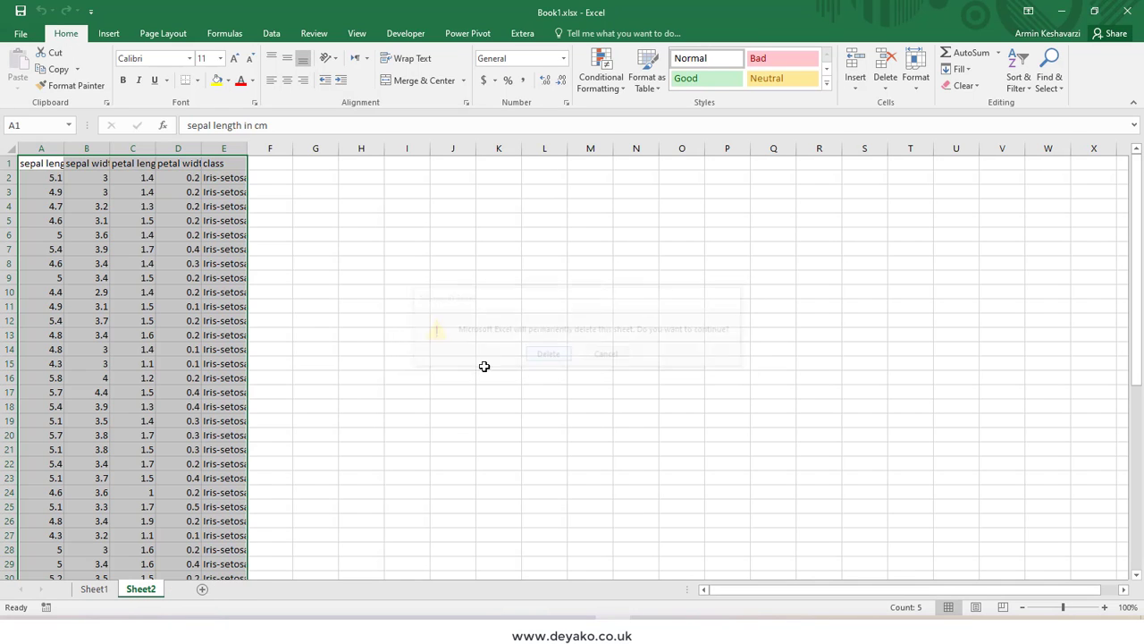
pyautogui.rightClick(143, 589)
pyautogui.click(189, 432)
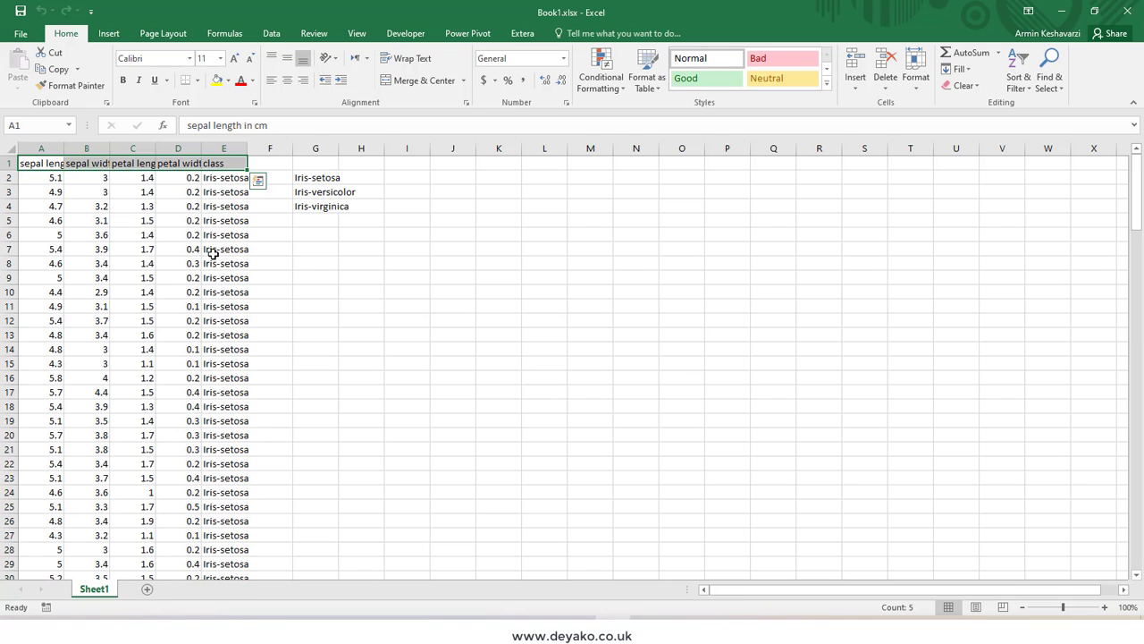
# - Examine the class column E through the whole dataset and compare it with the class names listed from G2
pyautogui.scroll(-16, 214, 254)
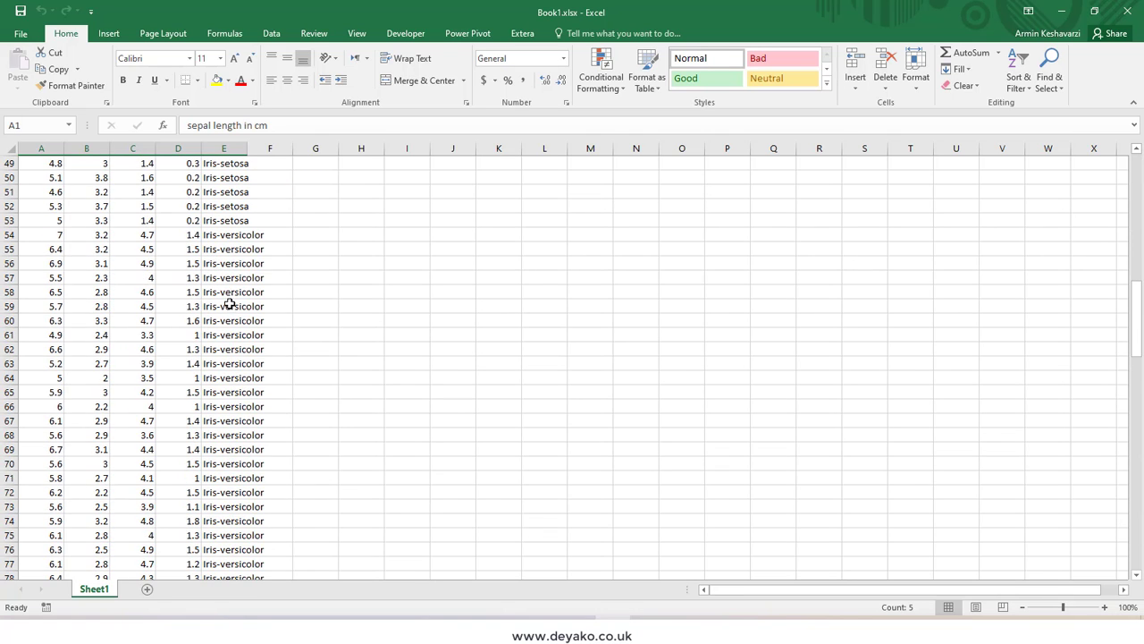
pyautogui.scroll(-14, 230, 304)
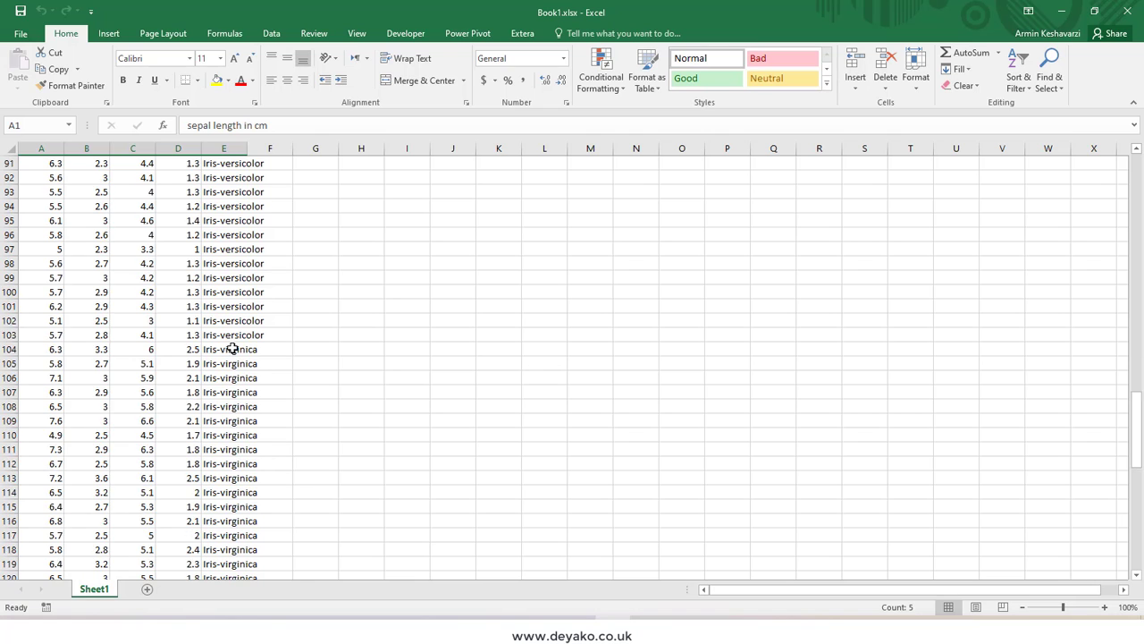
pyautogui.scroll(-9, 232, 349)
pyautogui.scroll(20, 233, 348)
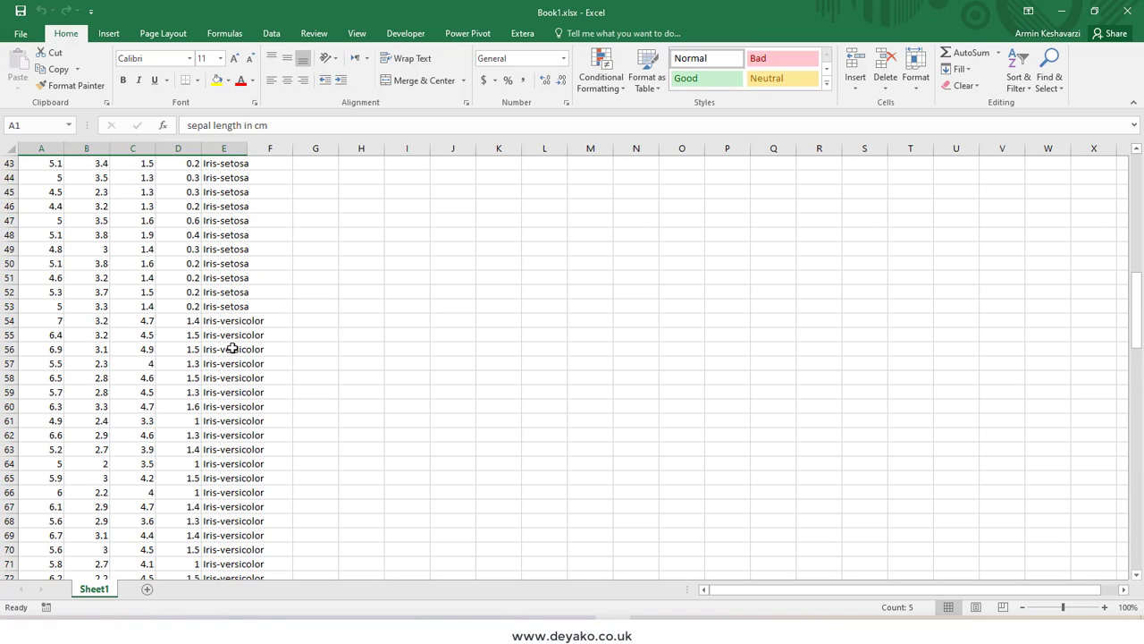
pyautogui.scroll(14, 232, 349)
pyautogui.moveTo(224, 177)
pyautogui.mouseDown()
pyautogui.moveTo(224, 554)
pyautogui.moveTo(223, 177)
pyautogui.mouseUp()
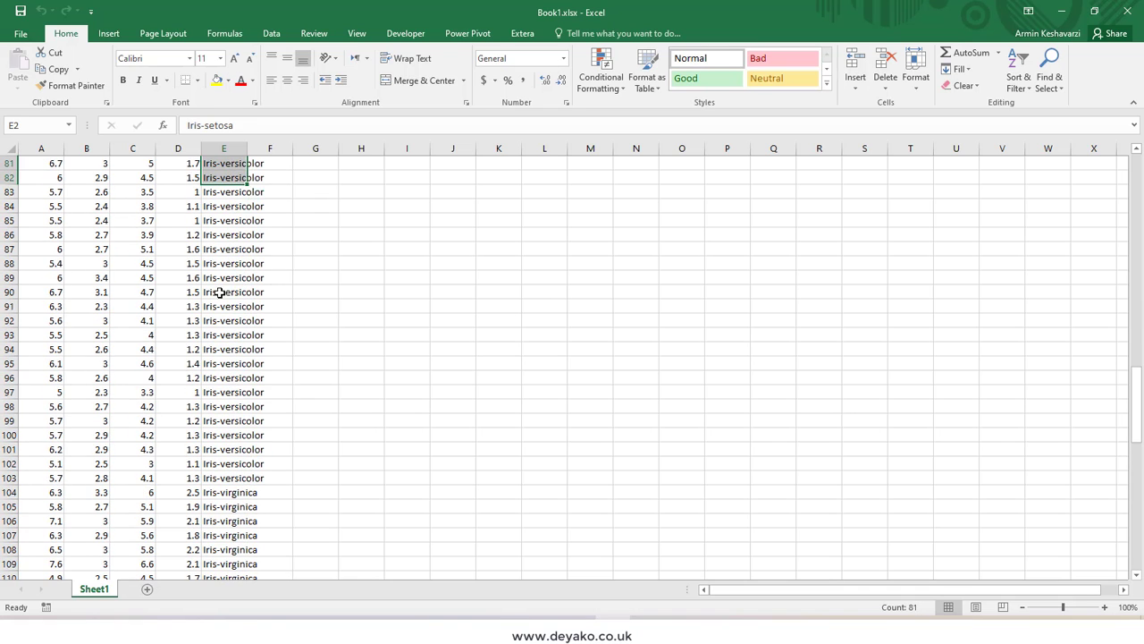
pyautogui.scroll(-3, 218, 340)
pyautogui.scroll(-17, 215, 469)
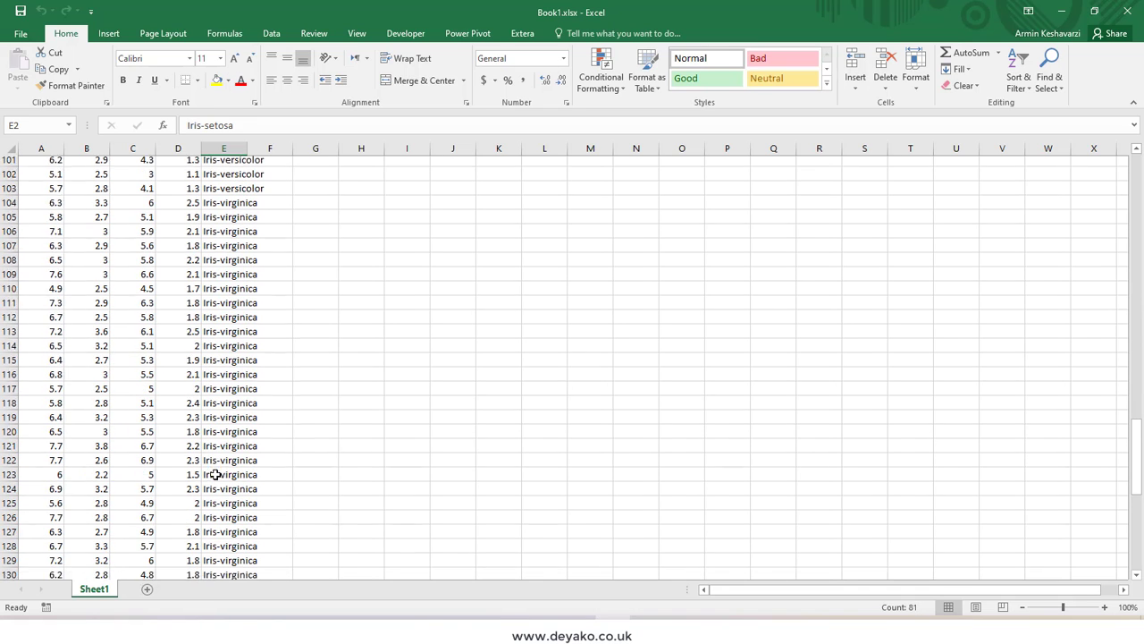
pyautogui.scroll(15, 215, 472)
pyautogui.scroll(20, 214, 469)
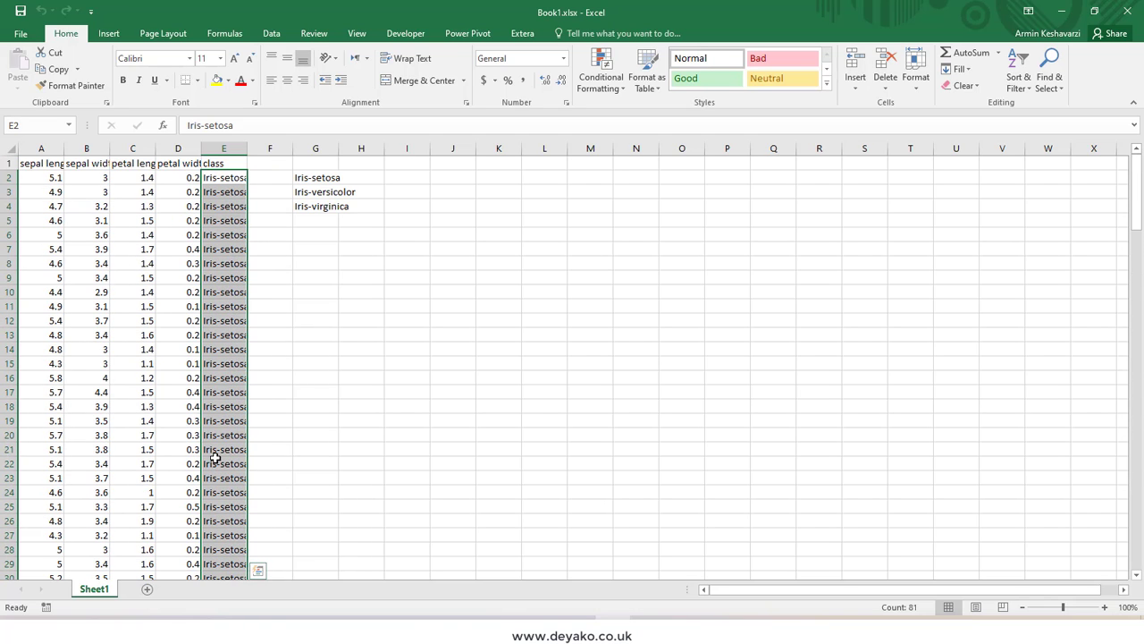
pyautogui.scroll(-2, 222, 325)
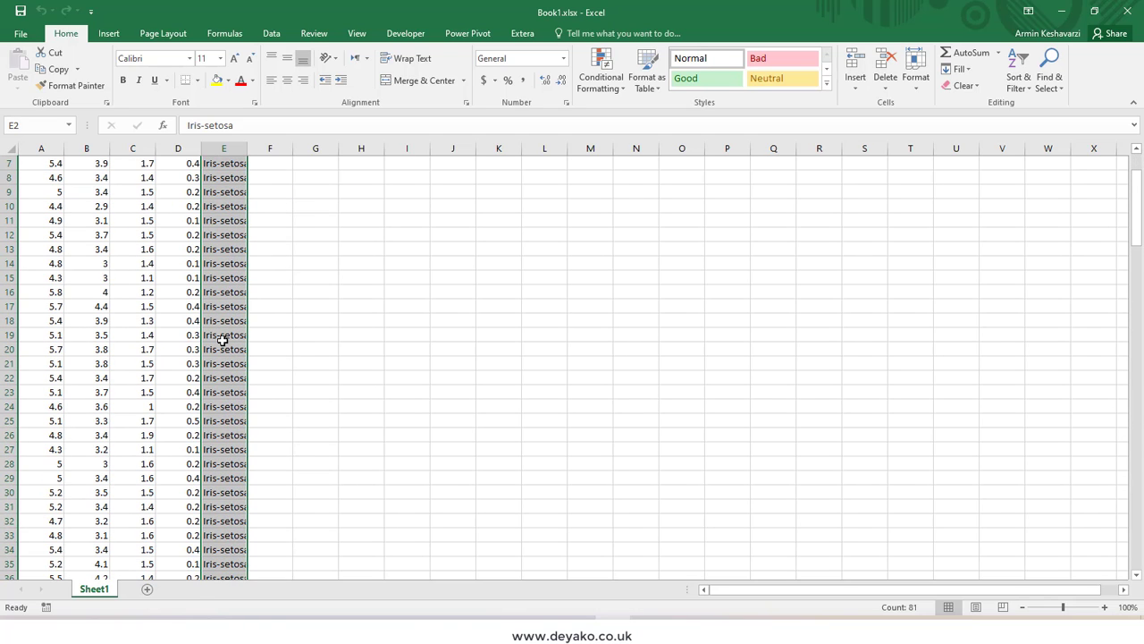
pyautogui.scroll(-9, 221, 340)
pyautogui.scroll(6, 221, 349)
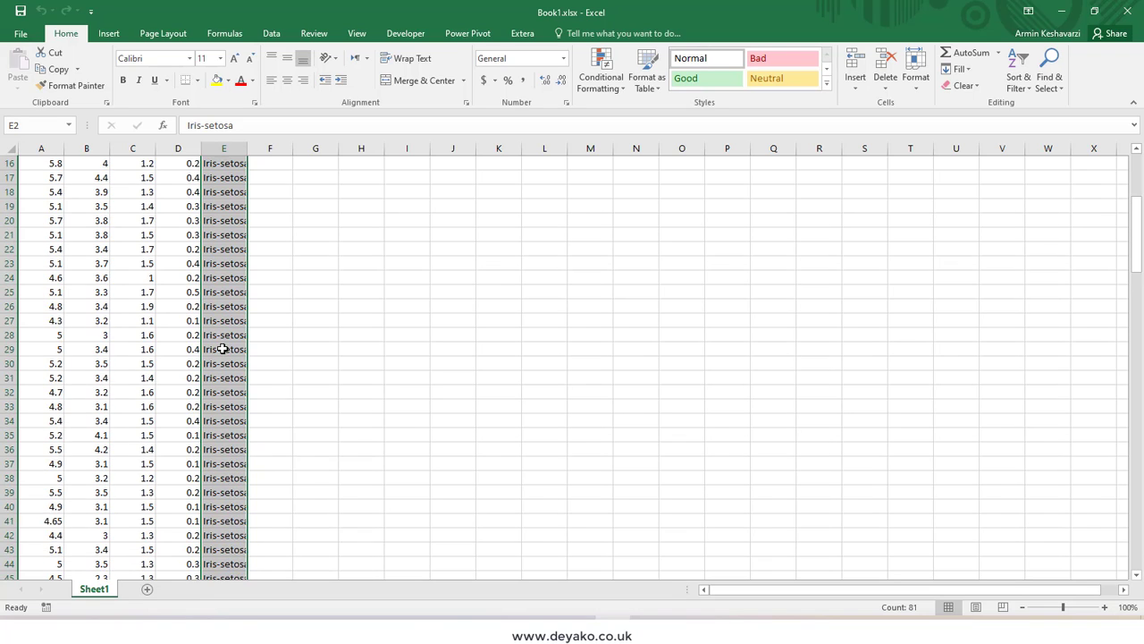
pyautogui.scroll(5, 222, 349)
pyautogui.click(328, 177)
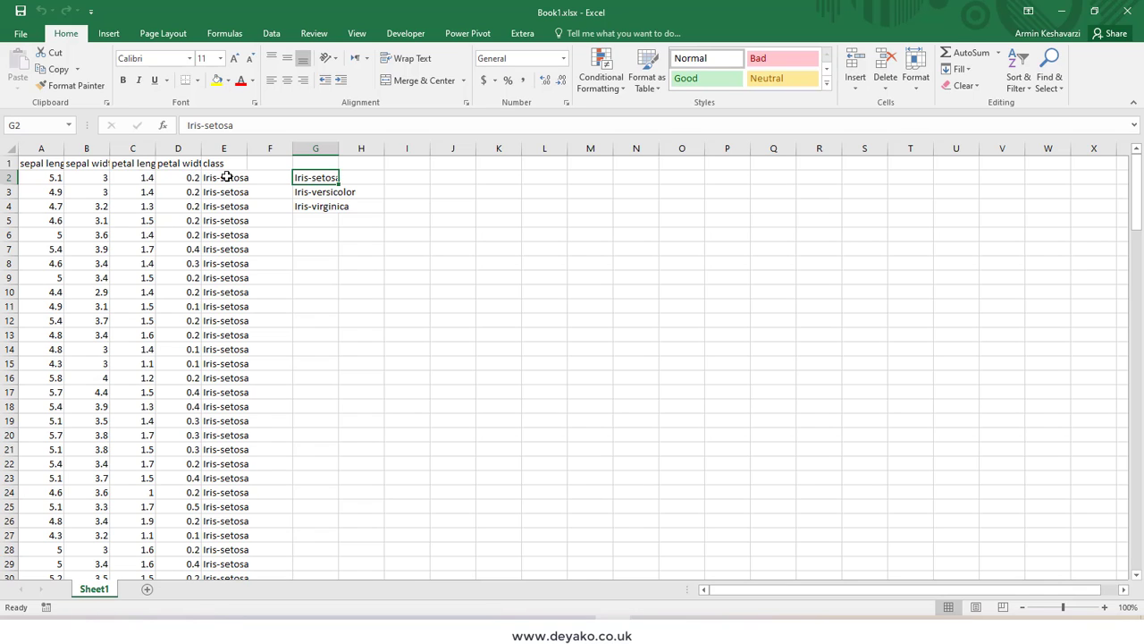
# - Open Divide Data for the iris dataset and set the input range to Sheet1!$A$1:$E$153
pyautogui.moveTo(41, 163); pyautogui.dragTo(223, 563)
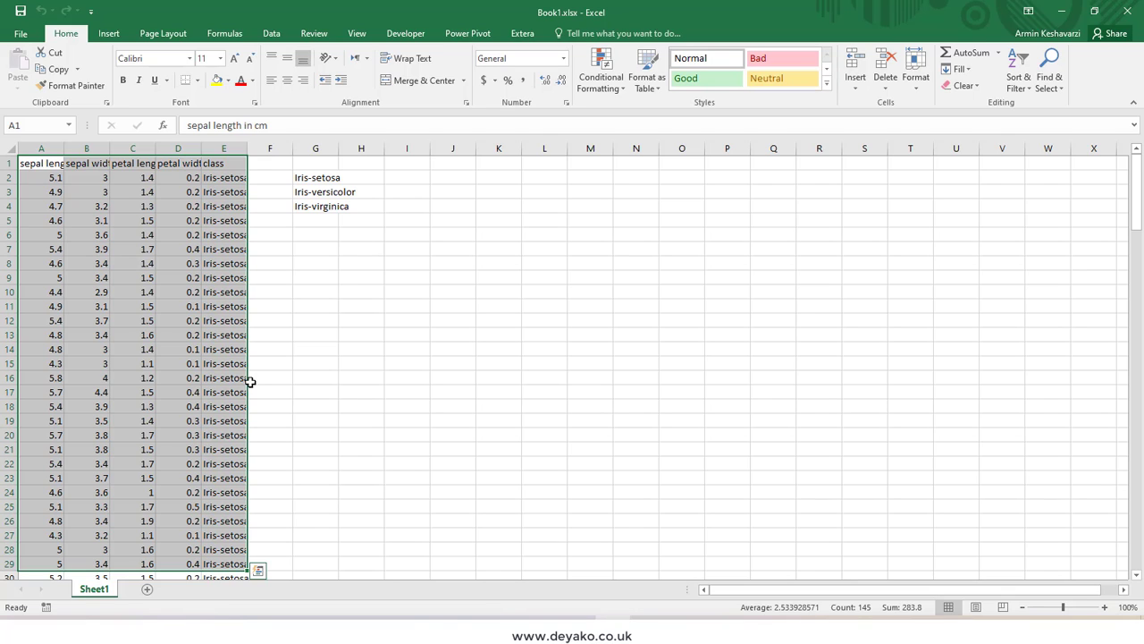
pyautogui.click(523, 34)
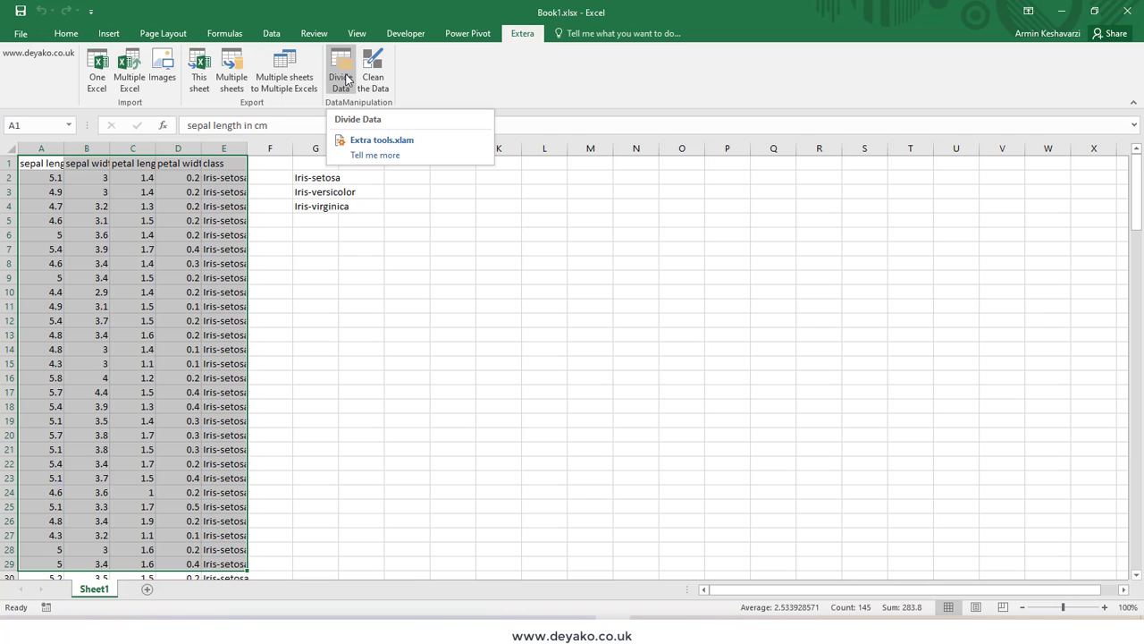
pyautogui.click(146, 248)
pyautogui.click(340, 79)
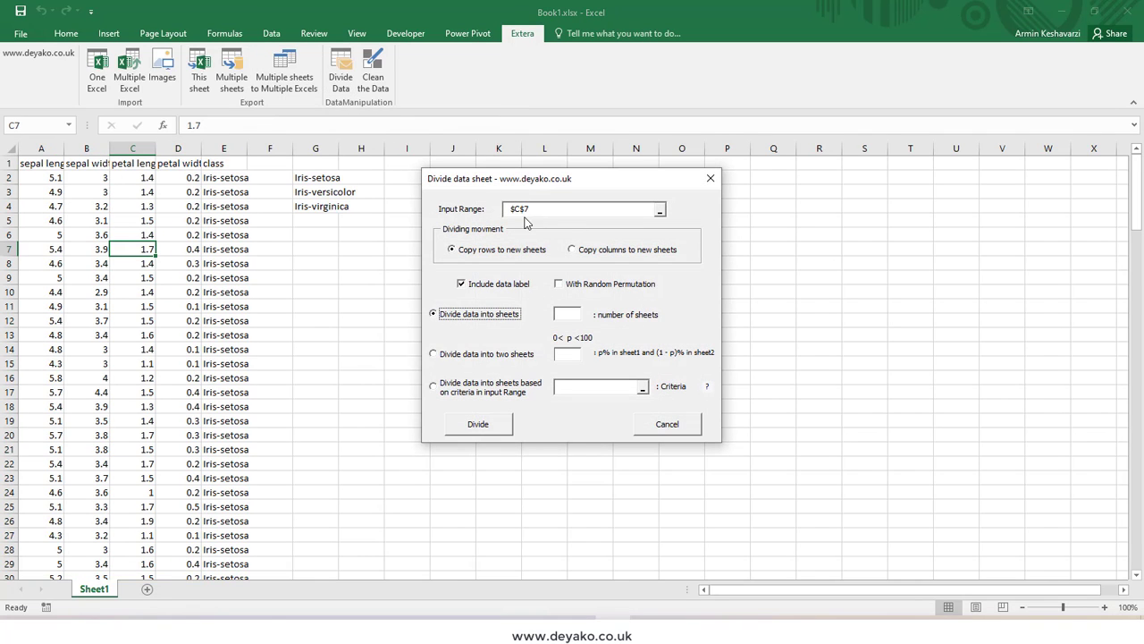
pyautogui.moveTo(540, 209); pyautogui.dragTo(503, 209)
pyautogui.press('BackSpace')
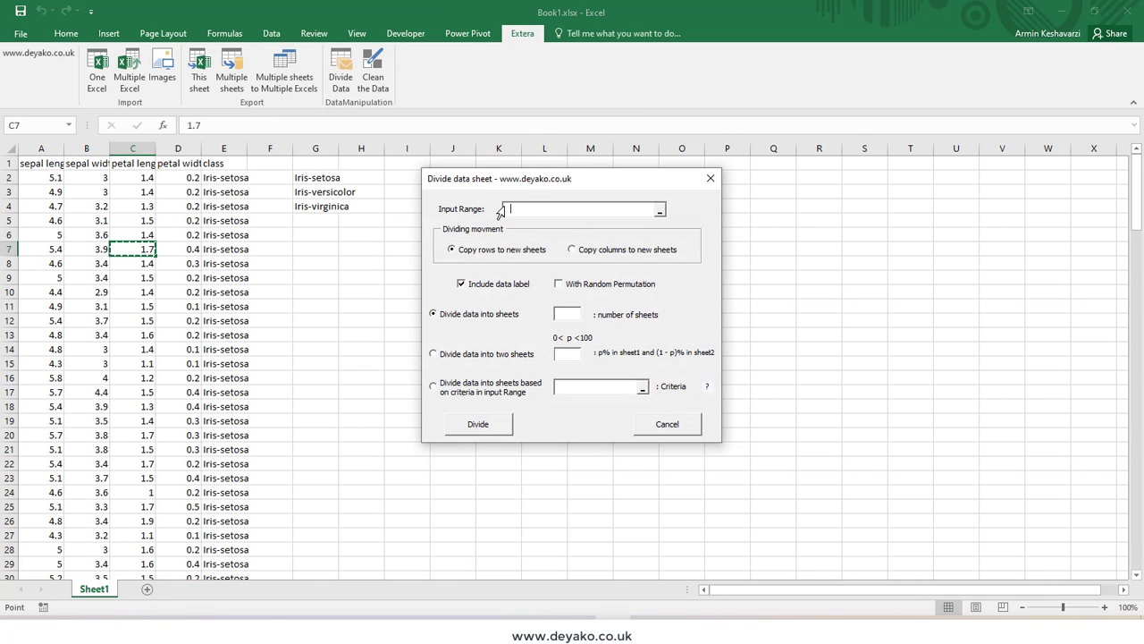
pyautogui.moveTo(50, 165); pyautogui.dragTo(212, 549)
pyautogui.scroll(20, 302, 375)
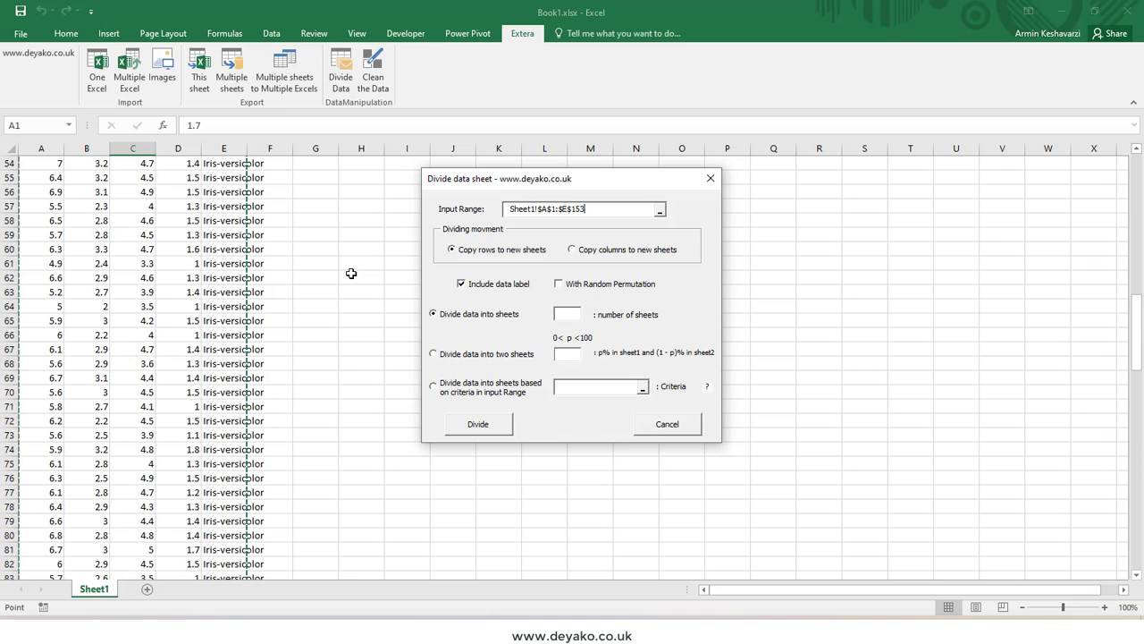
pyautogui.scroll(5, 351, 272)
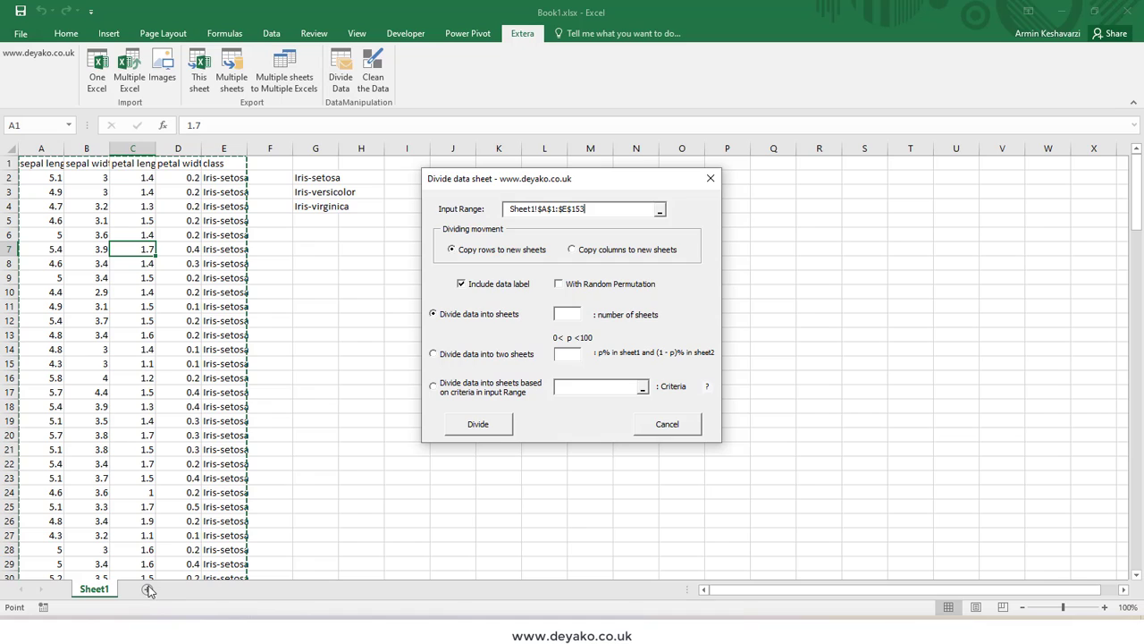
# - Divide the dataset by rows into two new sheets with p set to 20 percent, data labels included and random permutation enabled
pyautogui.click(589, 253)
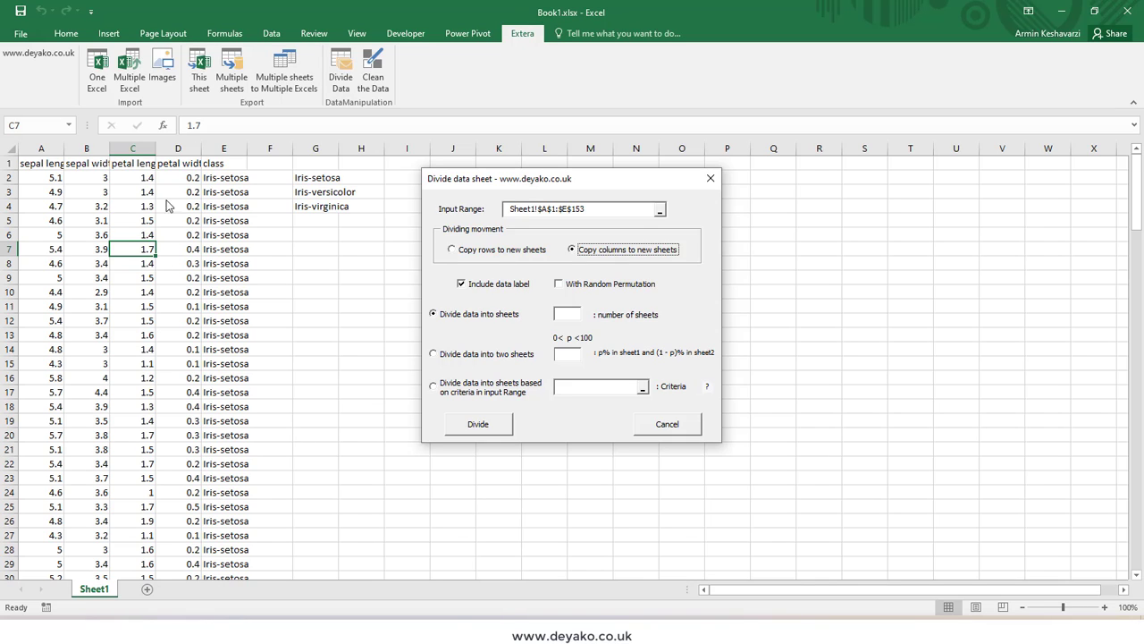
pyautogui.click(452, 250)
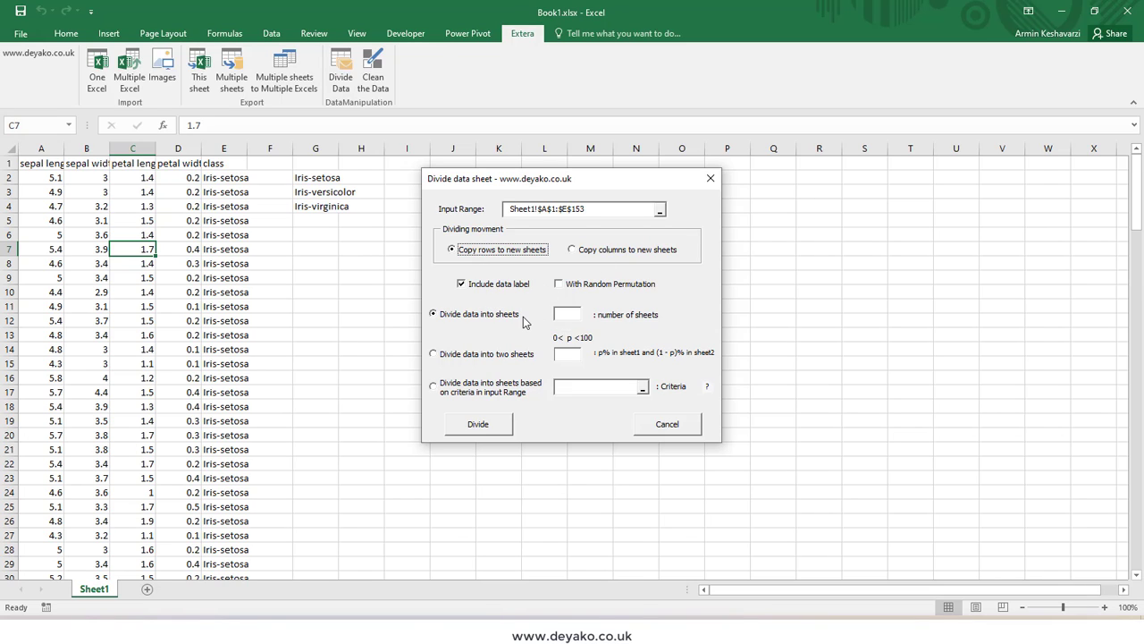
pyautogui.press('Tab')
pyautogui.click(506, 356)
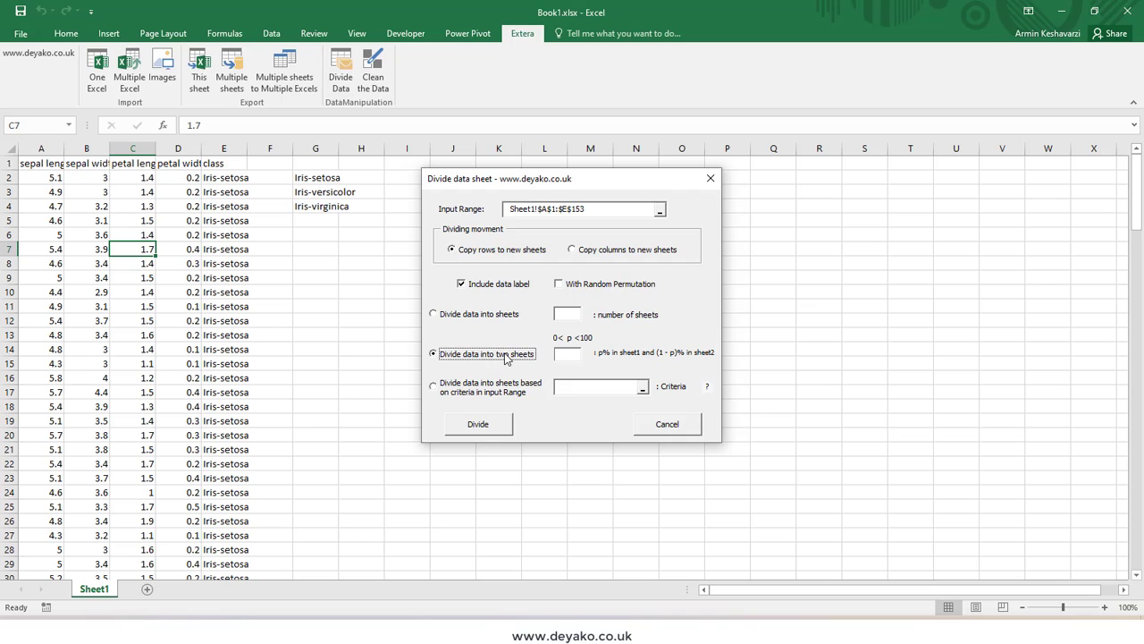
pyautogui.click(570, 354)
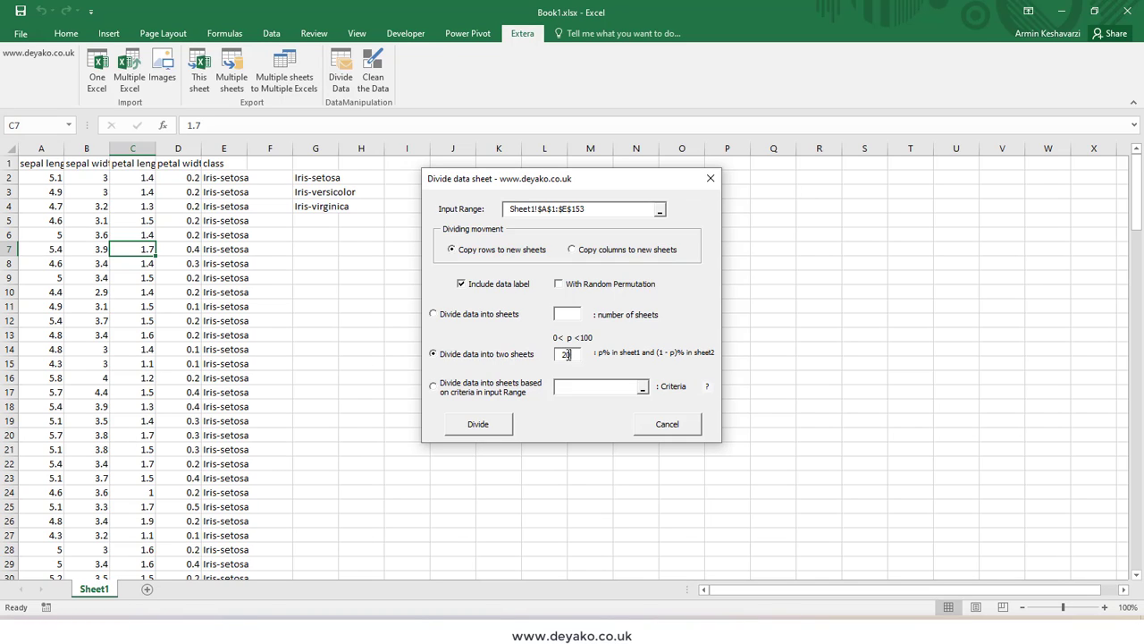
pyautogui.click(564, 293)
pyautogui.click(495, 431)
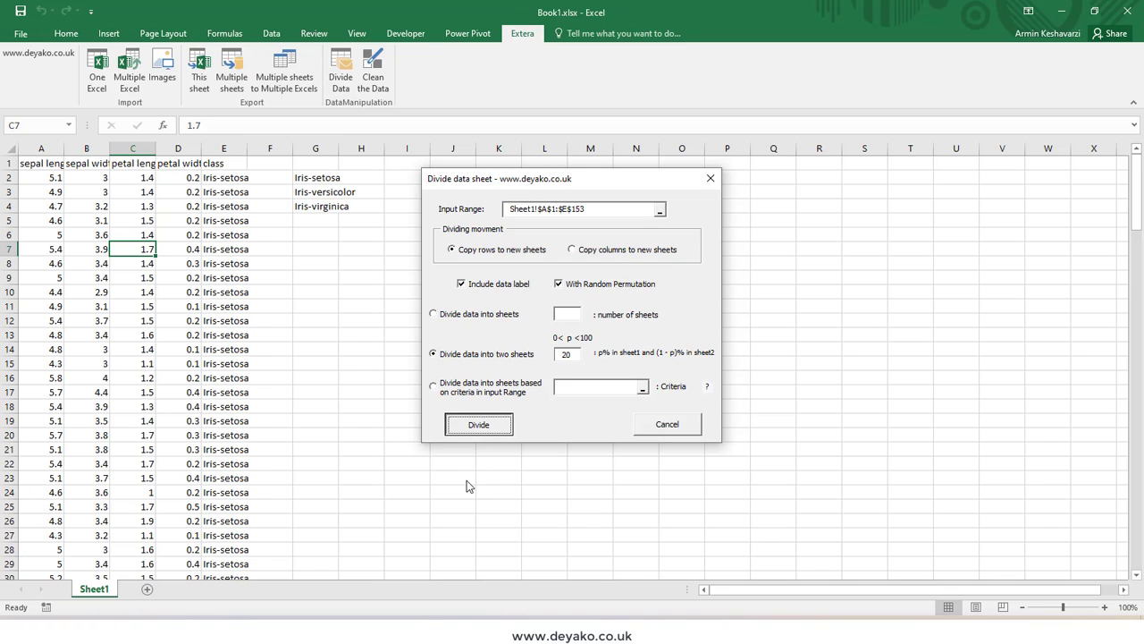
pyautogui.click(582, 360)
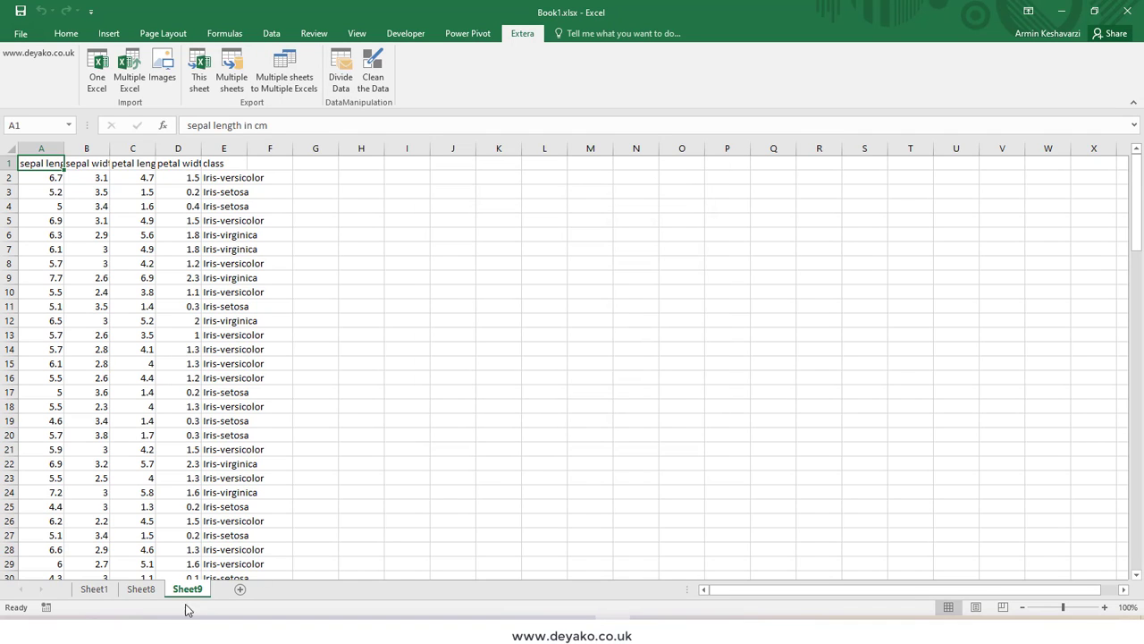
# - Compare Sheet8 with Sheet9 and examine the order of the classes in the first rows of Sheet8
pyautogui.click(154, 595)
pyautogui.click(194, 597)
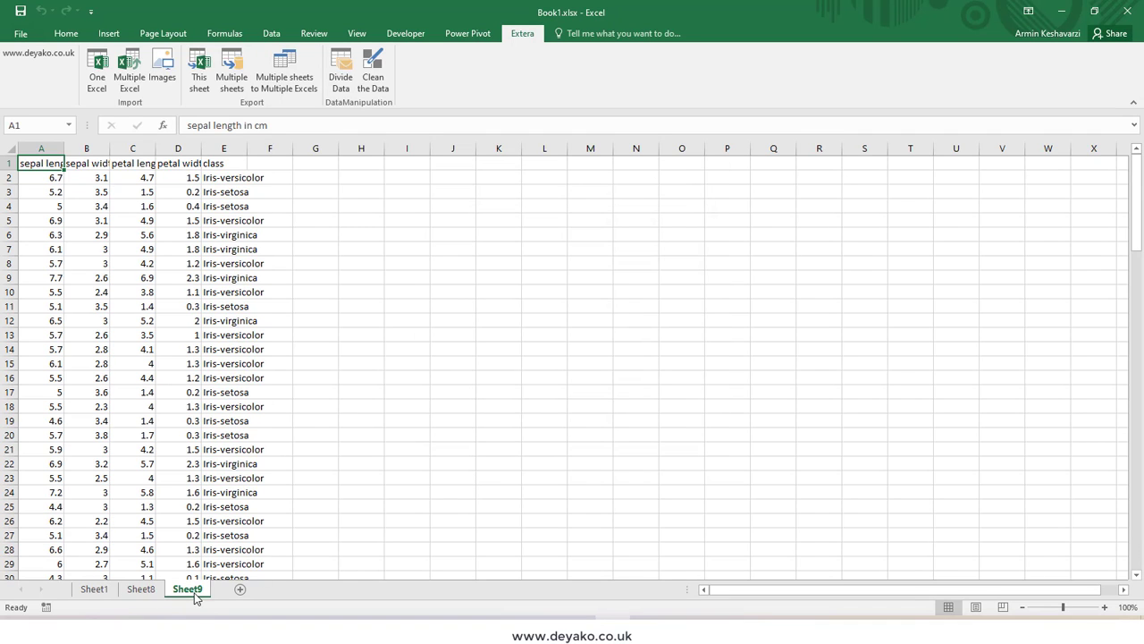
pyautogui.click(150, 596)
pyautogui.moveTo(227, 178); pyautogui.dragTo(15, 191)
pyautogui.click(223, 210)
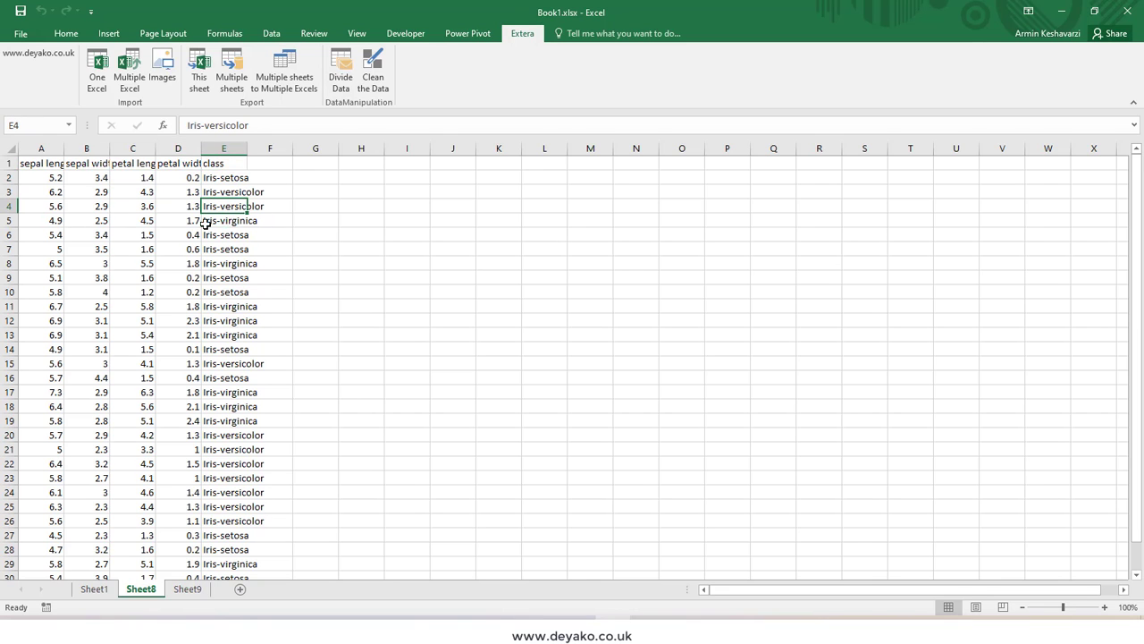
pyautogui.moveTo(206, 223); pyautogui.dragTo(45, 236)
pyautogui.moveTo(235, 178); pyautogui.dragTo(192, 178)
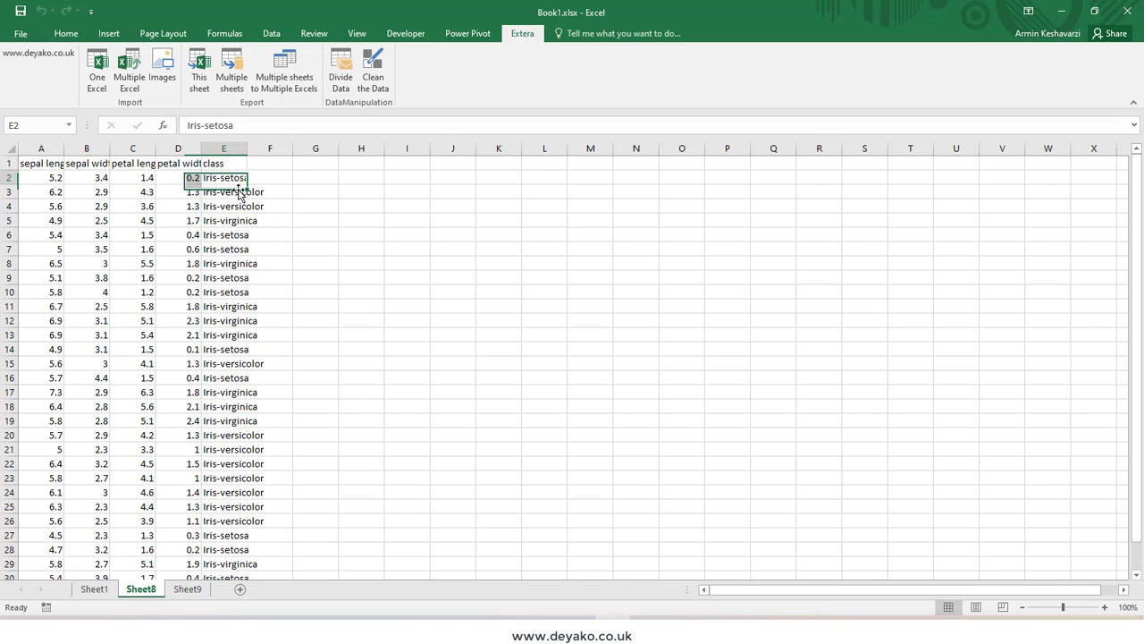
pyautogui.click(234, 191)
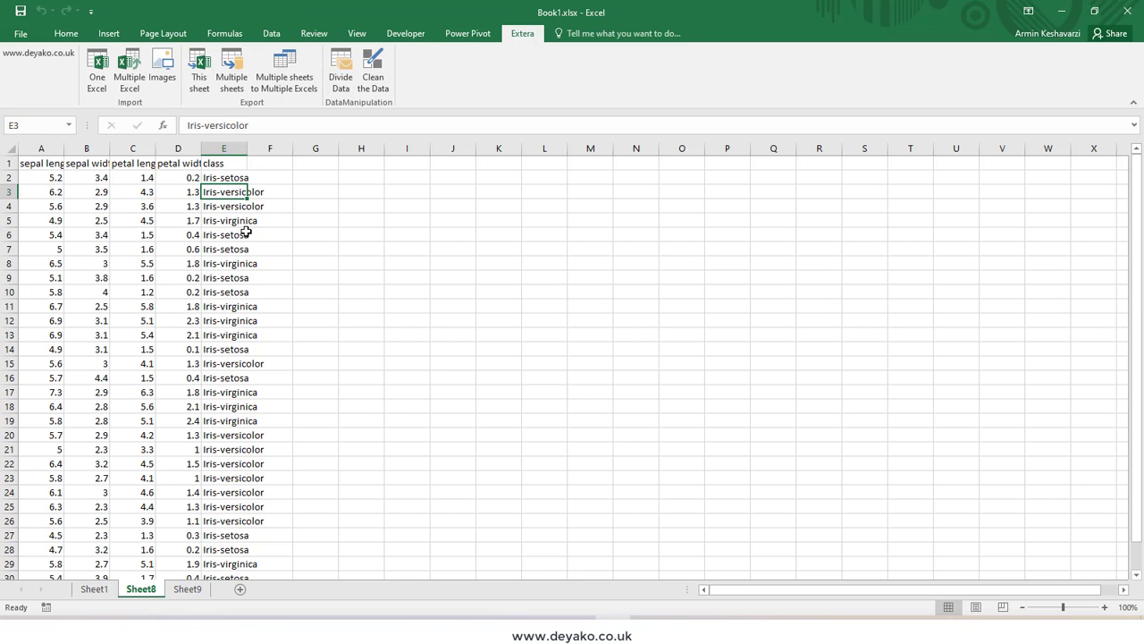
# - Count the data rows in Sheet8 and Sheet9 by selecting the sepal length values below the header on each sheet
pyautogui.scroll(-7, 249, 275)
pyautogui.scroll(2, 141, 370)
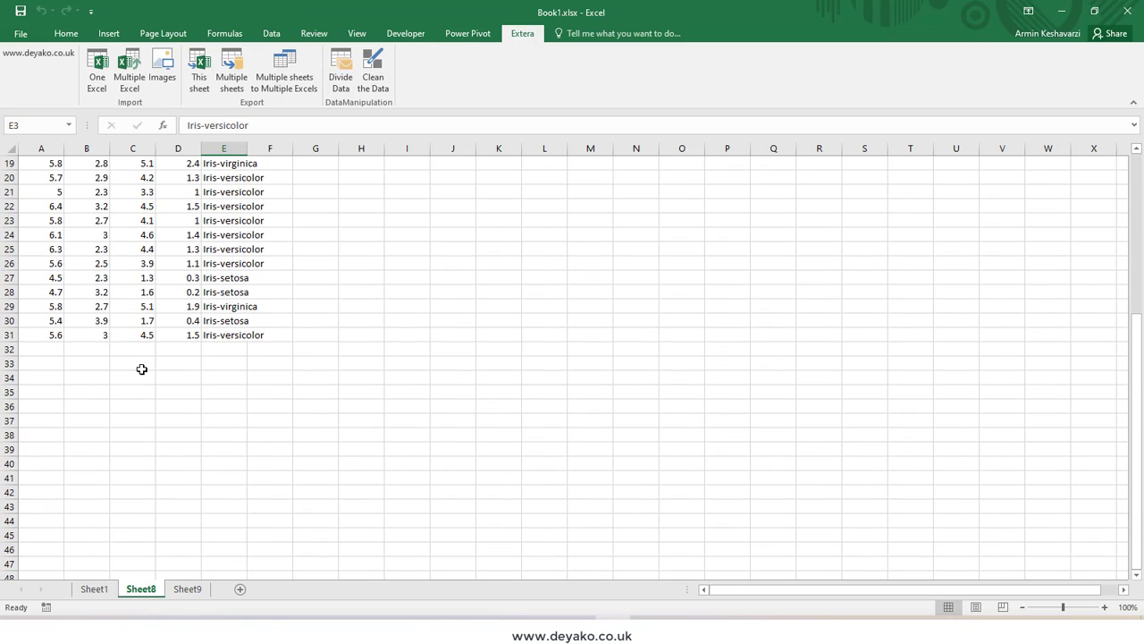
pyautogui.click(38, 376)
pyautogui.moveTo(41, 14); pyautogui.dragTo(51, 172)
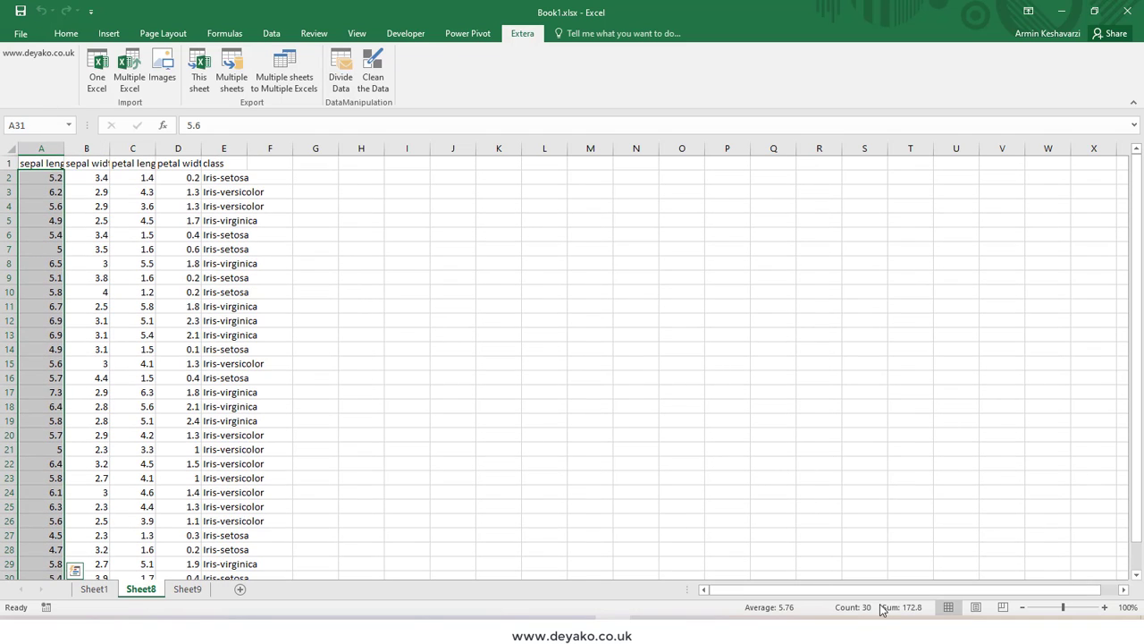
pyautogui.click(184, 590)
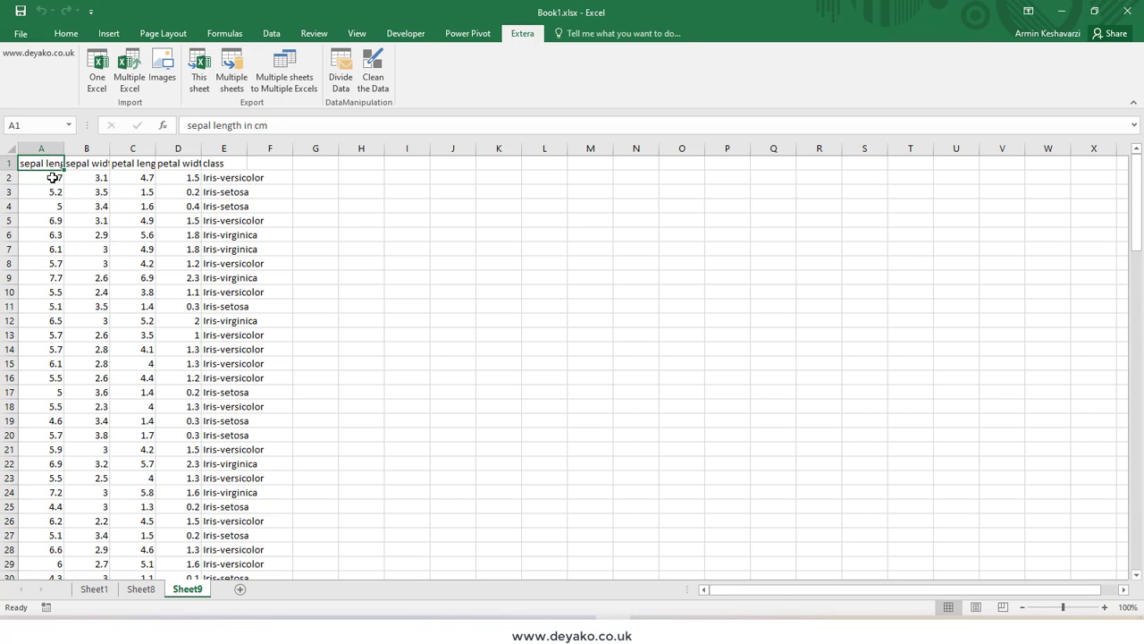
pyautogui.moveTo(51, 177); pyautogui.dragTo(31, 554)
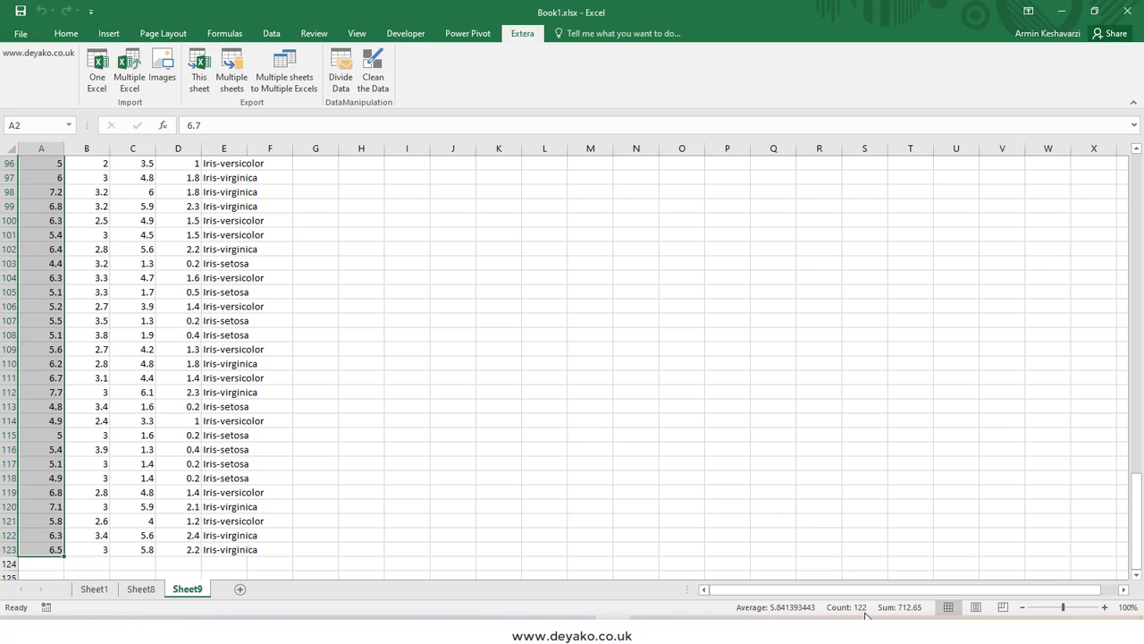
pyautogui.scroll(20, 447, 304)
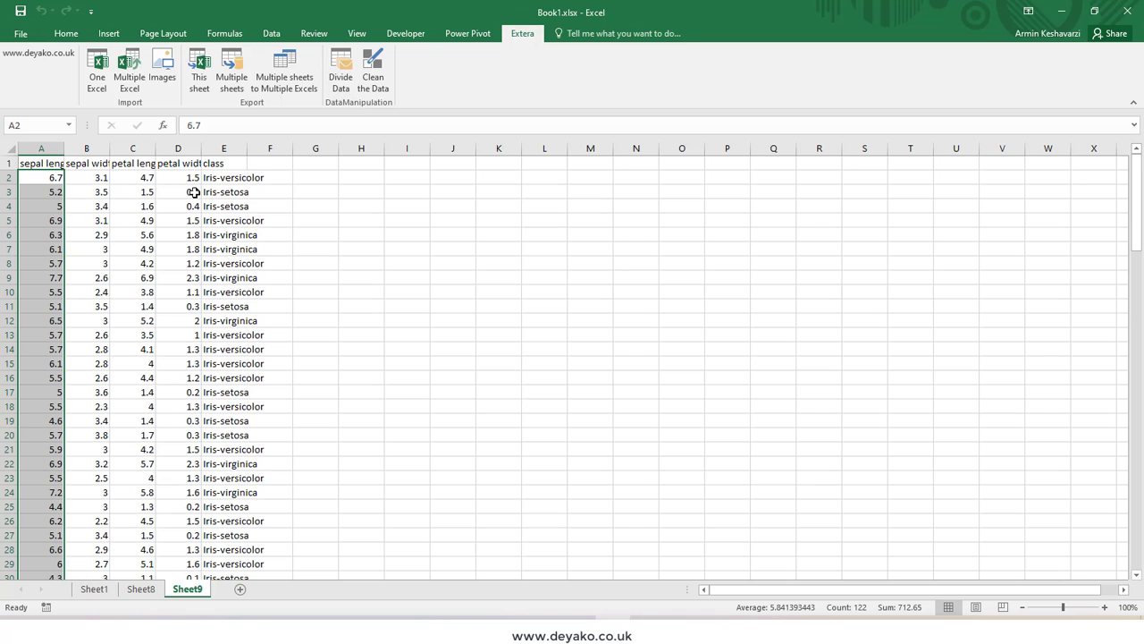
# - Select the full table A1:E123 on Sheet9, including the headers, and open Divide Data with it as input range
pyautogui.moveTo(46, 161); pyautogui.dragTo(221, 523)
pyautogui.scroll(16, 314, 393)
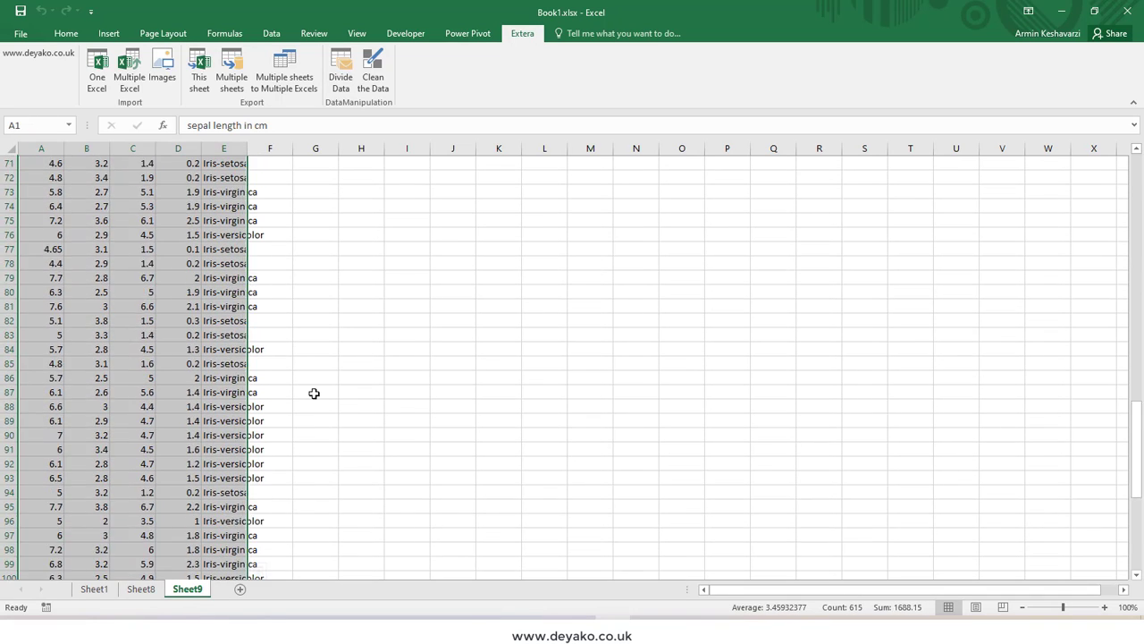
pyautogui.scroll(16, 314, 393)
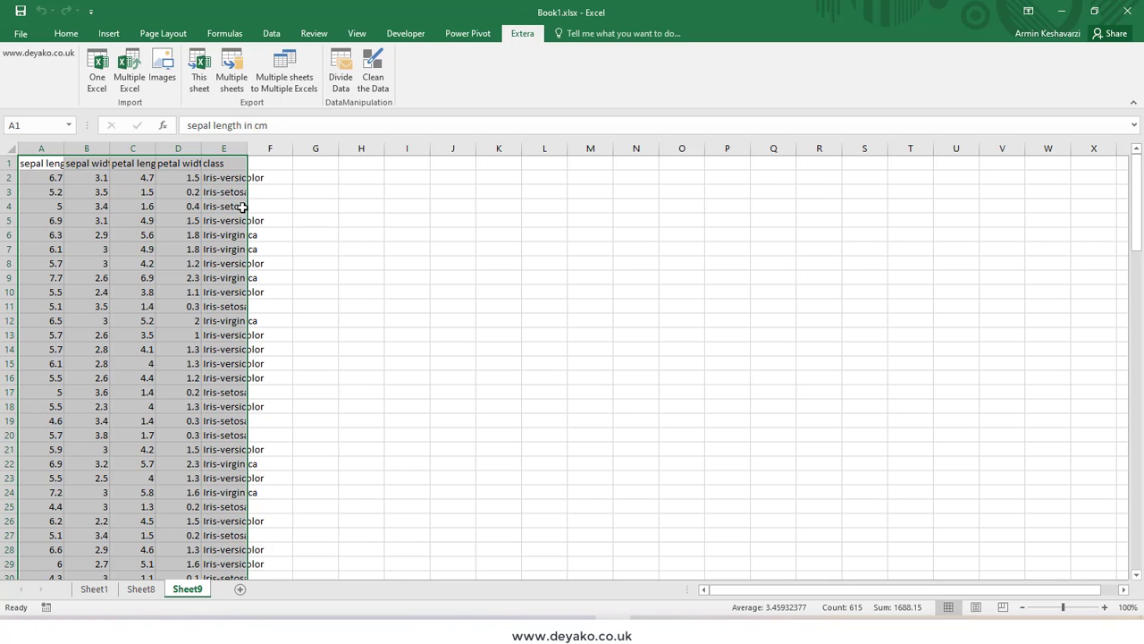
pyautogui.click(341, 81)
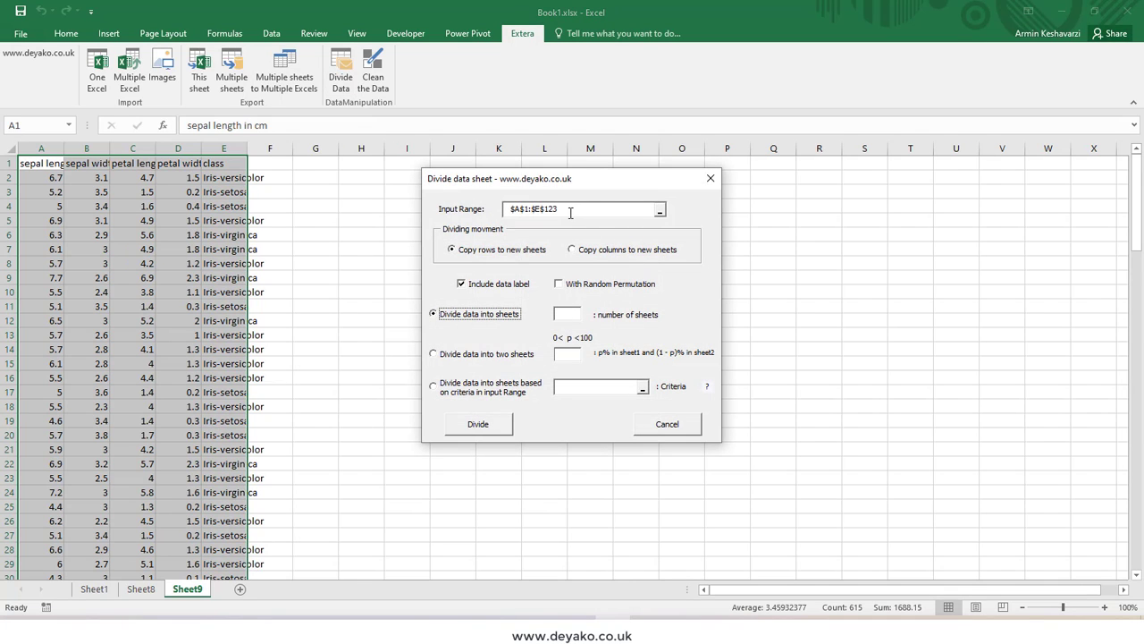
pyautogui.moveTo(571, 213); pyautogui.dragTo(501, 212)
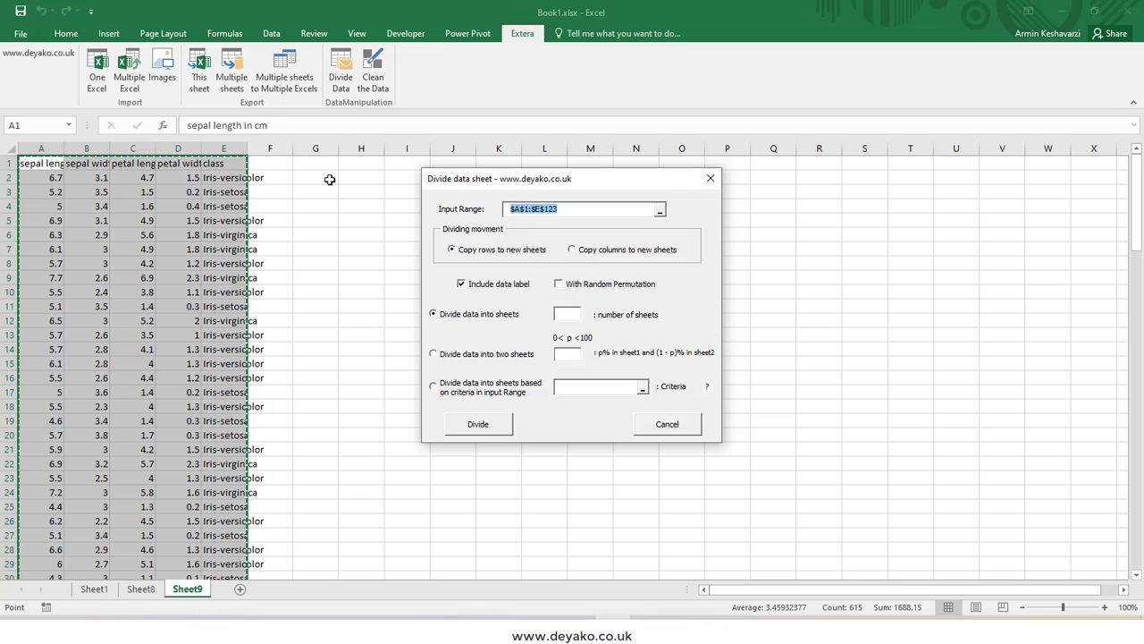
# - Divide the Sheet9 rows into sheets based on criteria, using the class names in Sheet1!$G$2:$G$4
pyautogui.click(489, 390)
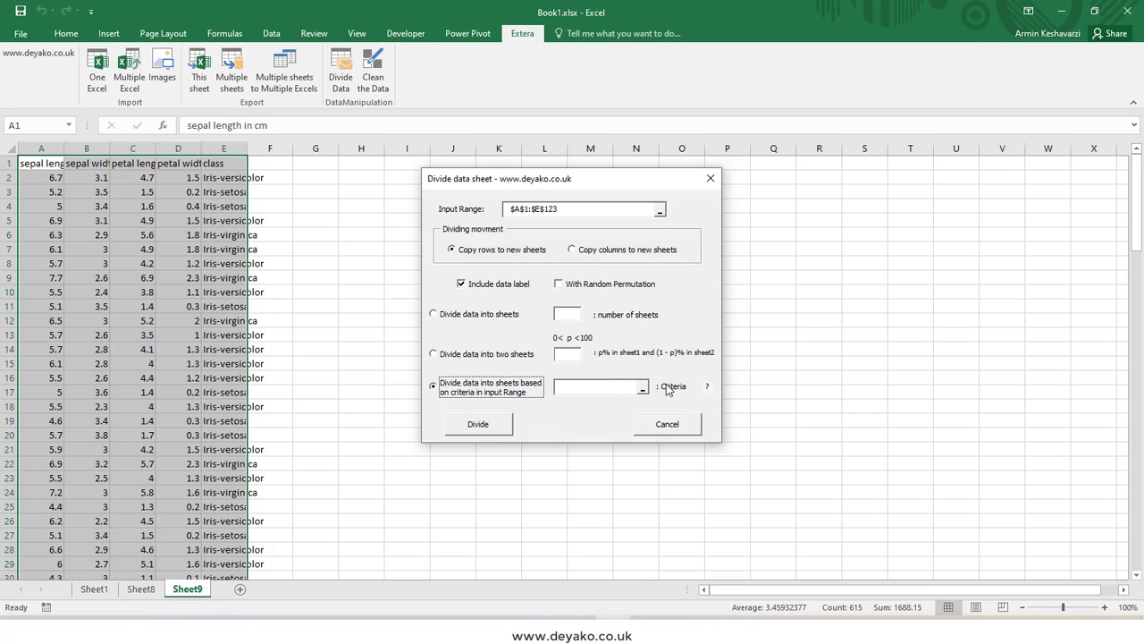
pyautogui.click(612, 385)
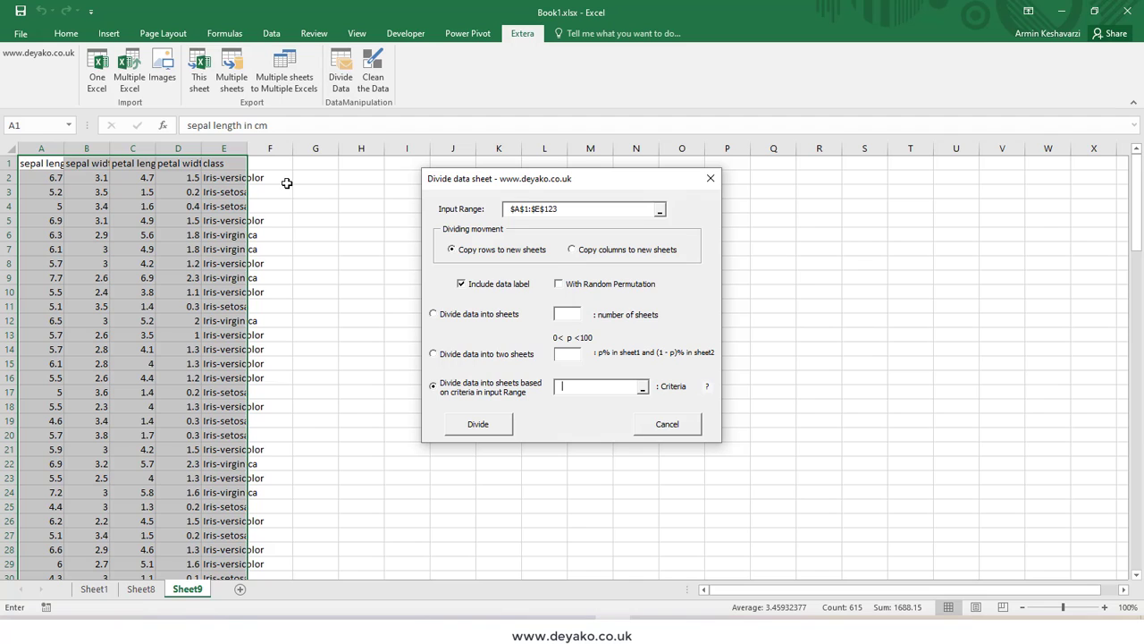
pyautogui.click(94, 589)
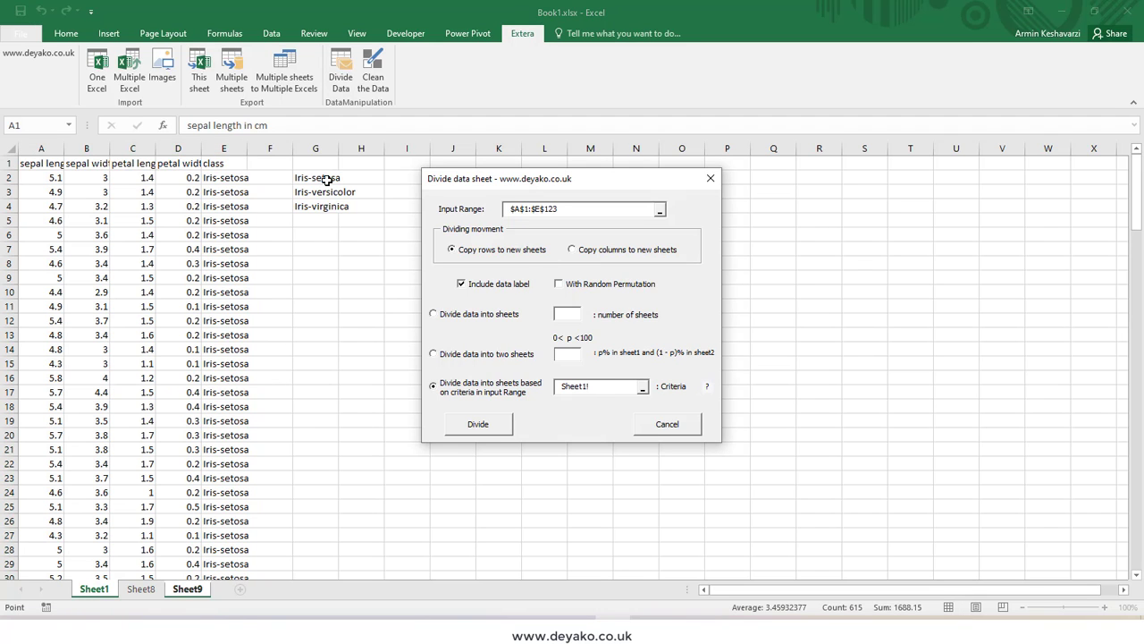
pyautogui.moveTo(326, 179); pyautogui.dragTo(330, 207)
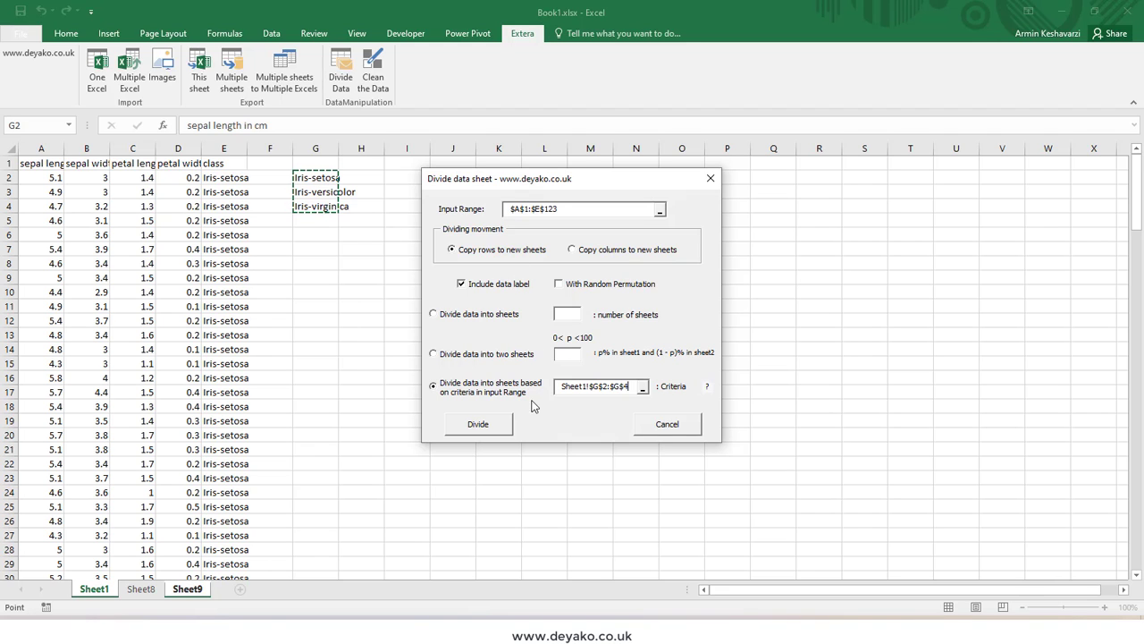
pyautogui.click(501, 426)
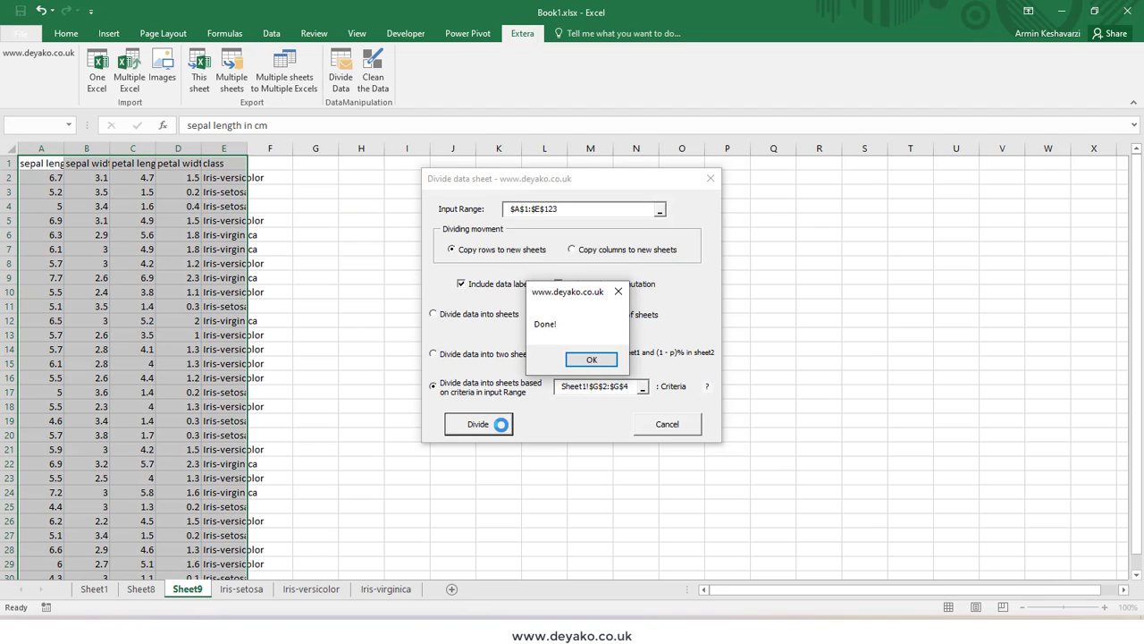
pyautogui.click(589, 362)
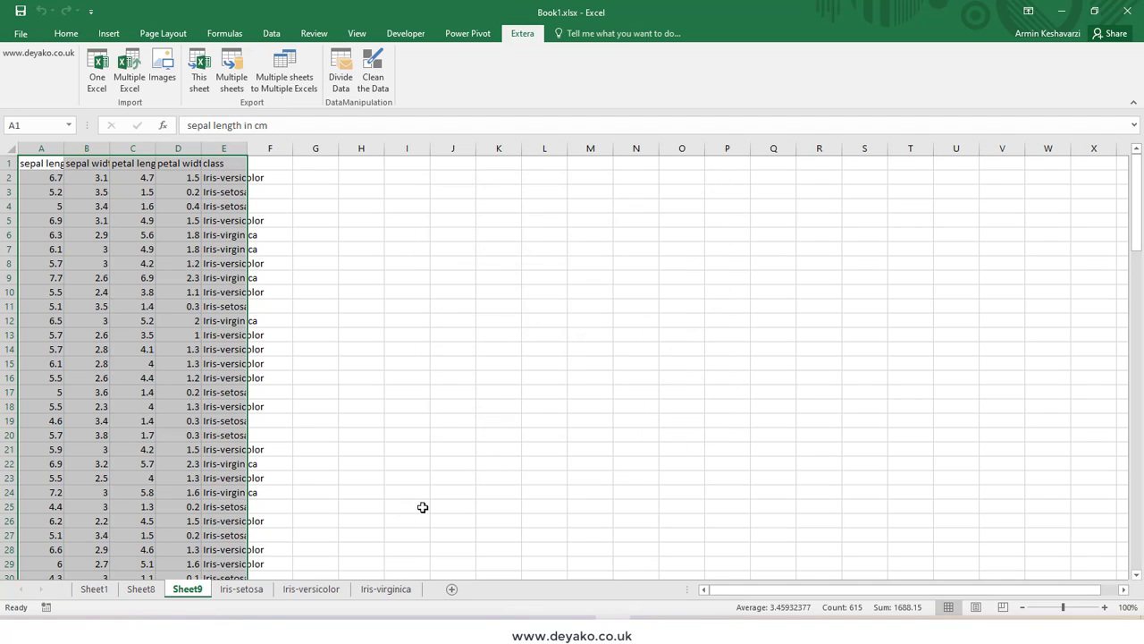
# - Check the class column on the Iris-setosa, Iris-versicolor and Iris-virginica sheets, viewing the Iris-setosa rows down to the end
pyautogui.click(242, 589)
pyautogui.click(311, 591)
pyautogui.click(385, 590)
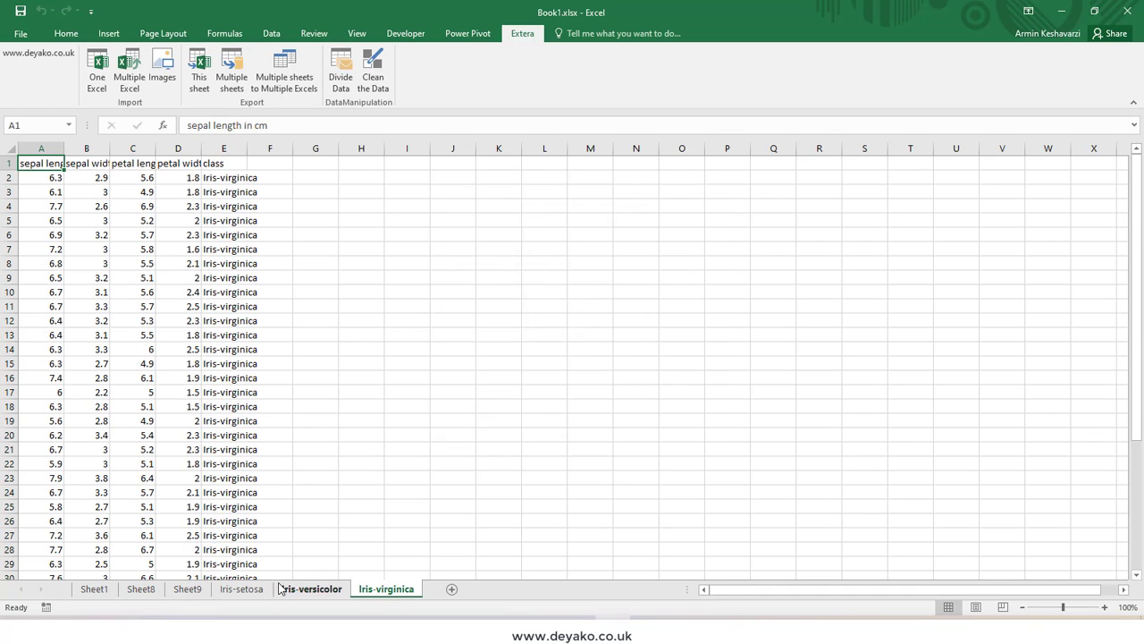
pyautogui.click(245, 591)
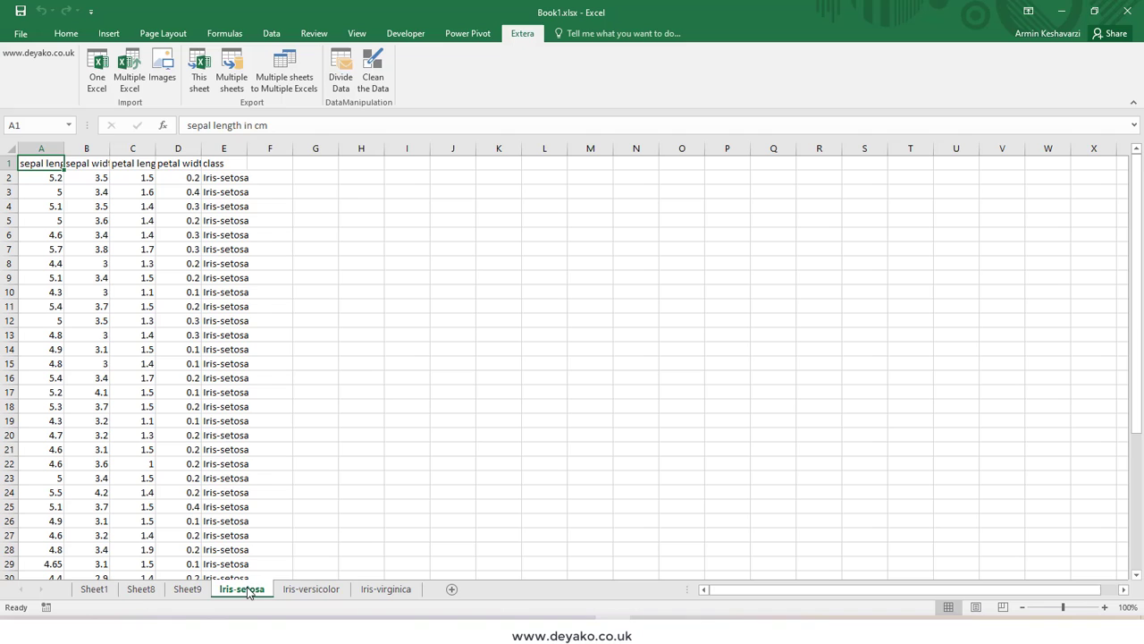
pyautogui.click(299, 592)
pyautogui.click(385, 591)
pyautogui.click(243, 591)
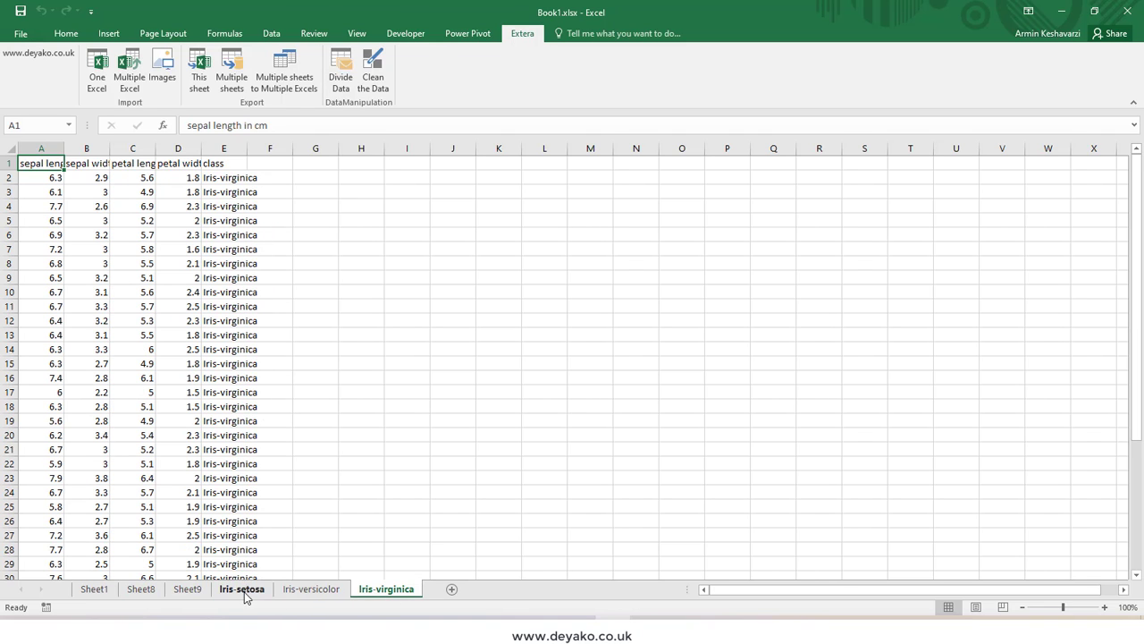
pyautogui.scroll(-6, 159, 295)
pyautogui.scroll(-2, 266, 322)
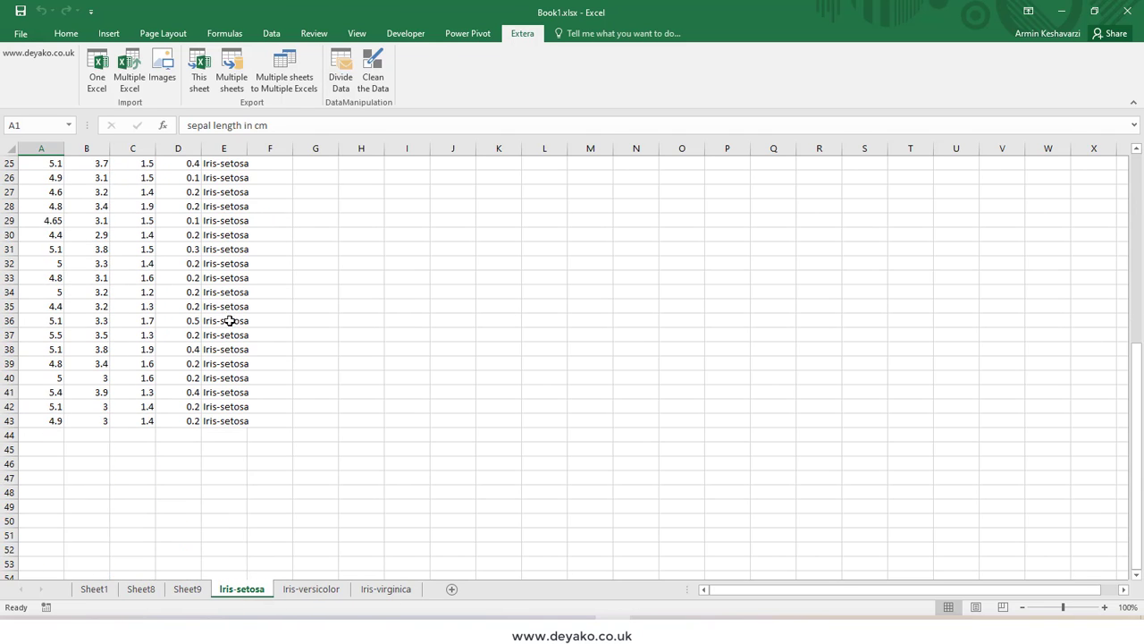
# - Review the rows down to the end on the Iris-setosa, Iris-versicolor and Iris-virginica sheets, checking the class column
pyautogui.scroll(8, 266, 322)
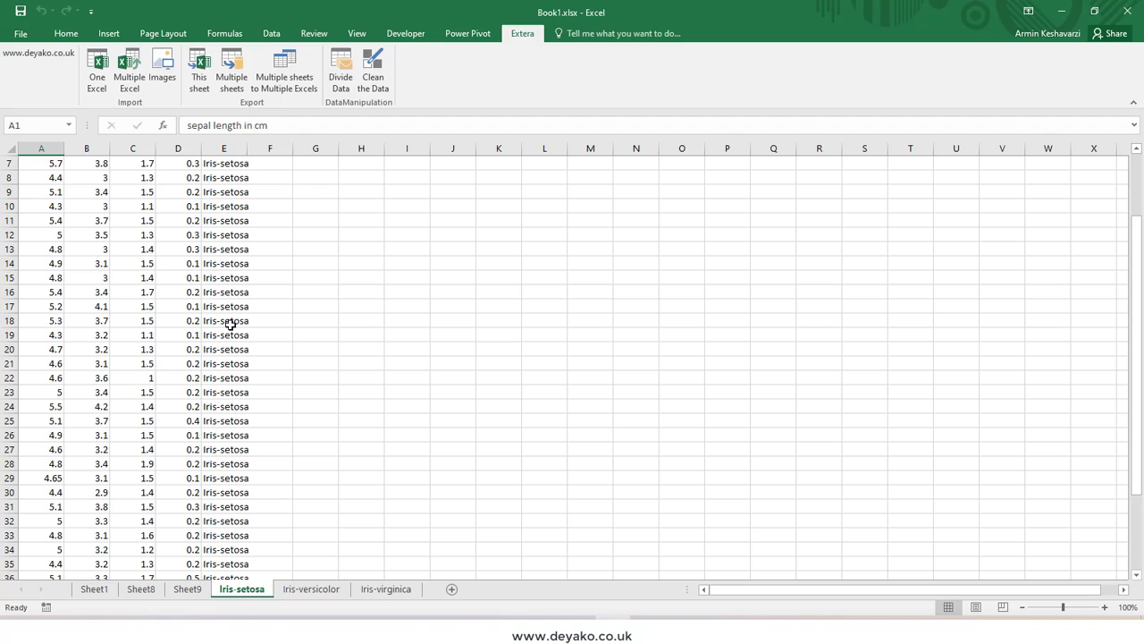
pyautogui.click(306, 594)
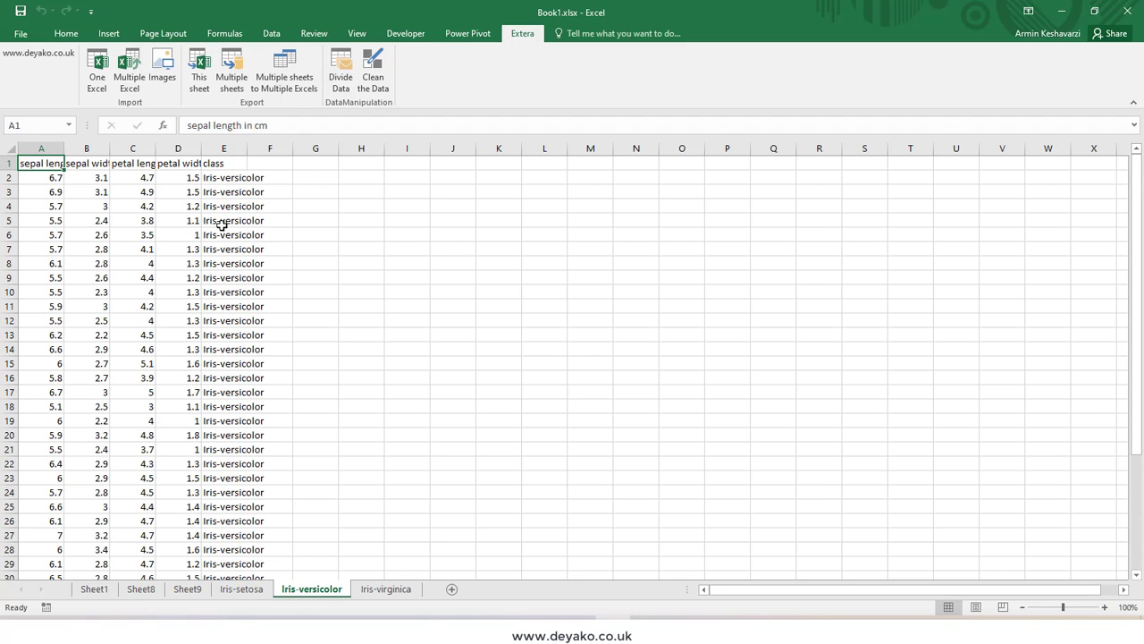
pyautogui.scroll(-8, 221, 225)
pyautogui.scroll(8, 238, 289)
pyautogui.click(386, 589)
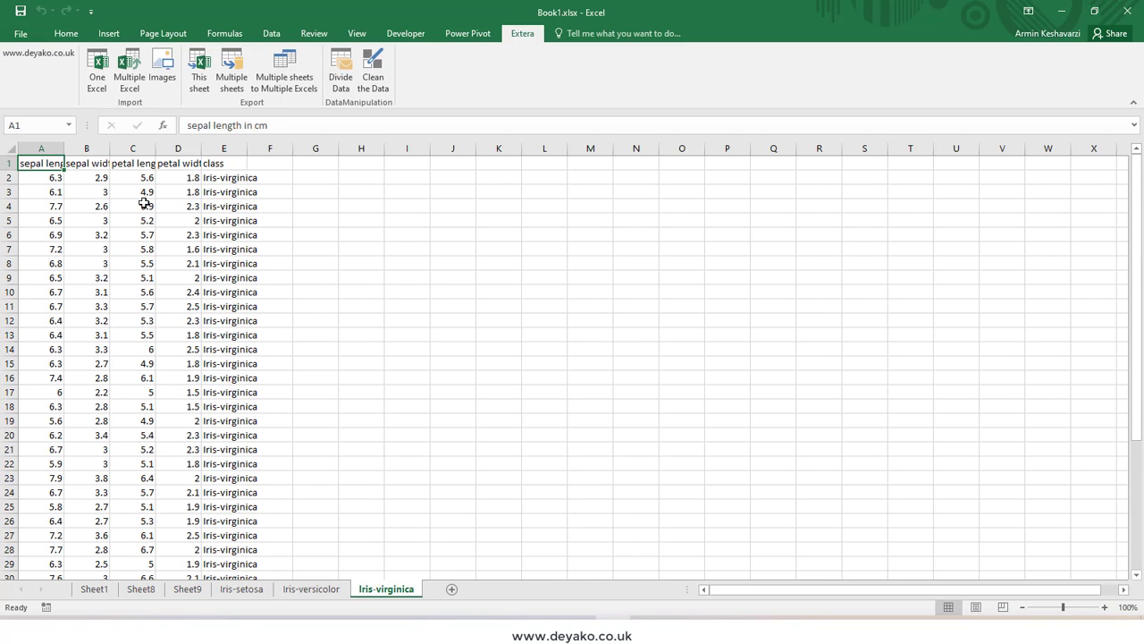
pyautogui.scroll(-11, 145, 208)
pyautogui.scroll(11, 148, 215)
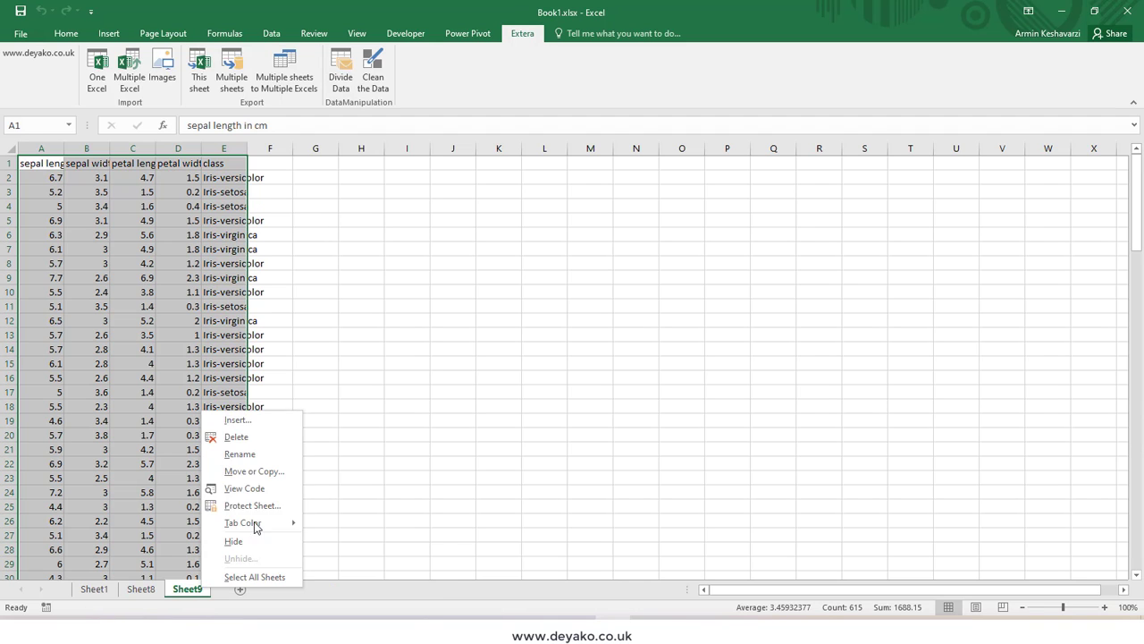
# - Delete Sheet9 and Sheet8 from the workbook, leaving Sheet1
pyautogui.click(264, 437)
pyautogui.click(548, 354)
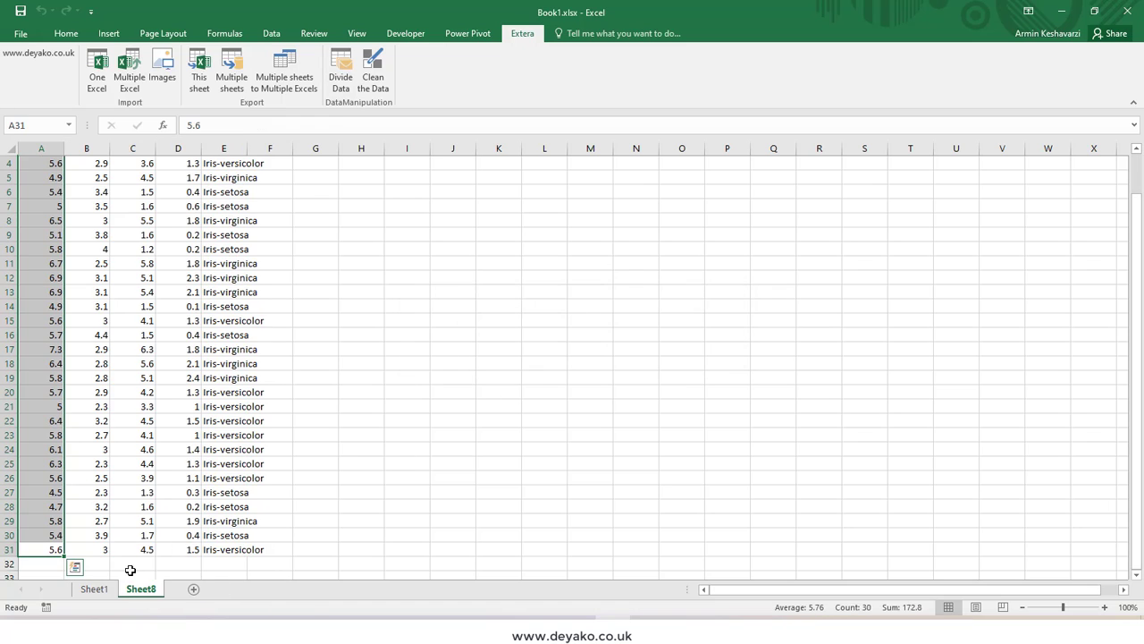
pyautogui.rightClick(146, 590)
pyautogui.click(205, 437)
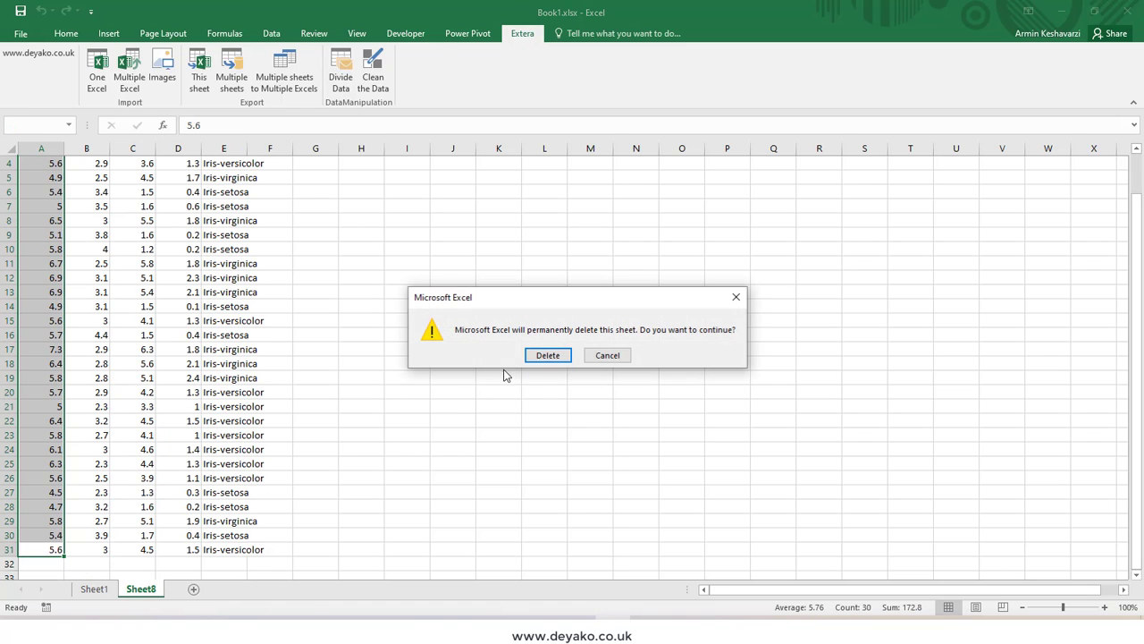
pyautogui.click(548, 355)
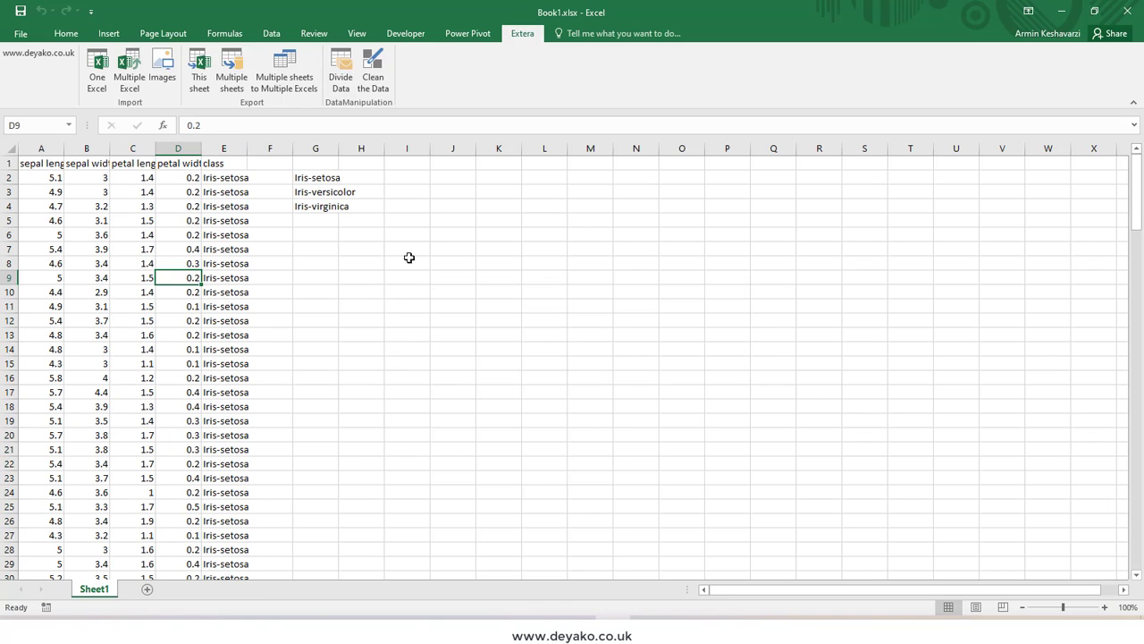
# - Count the data rows in Sheet1 by selecting all sepal length values below the header
pyautogui.click(341, 71)
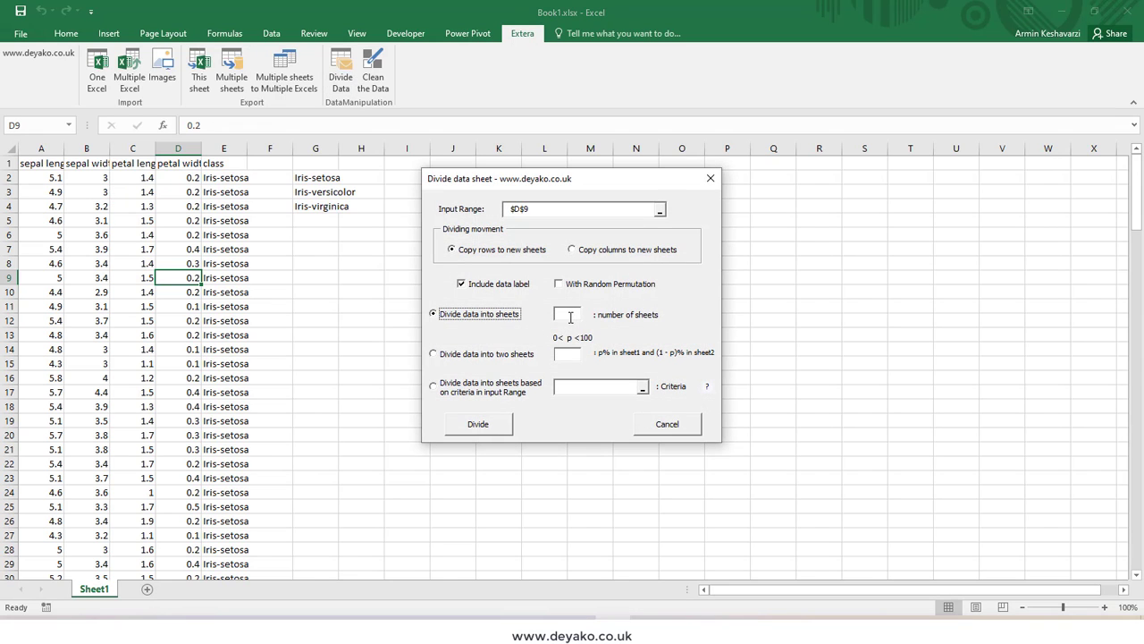
pyautogui.click(675, 426)
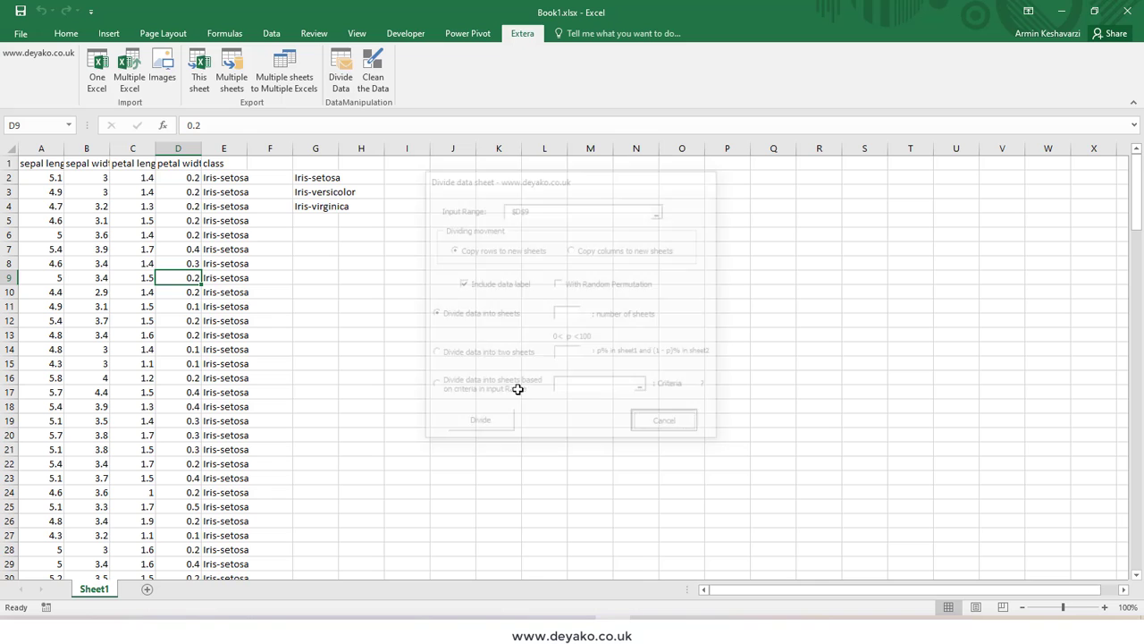
pyautogui.click(53, 178)
pyautogui.hotkey('ctrl', 'shift', 'Down')
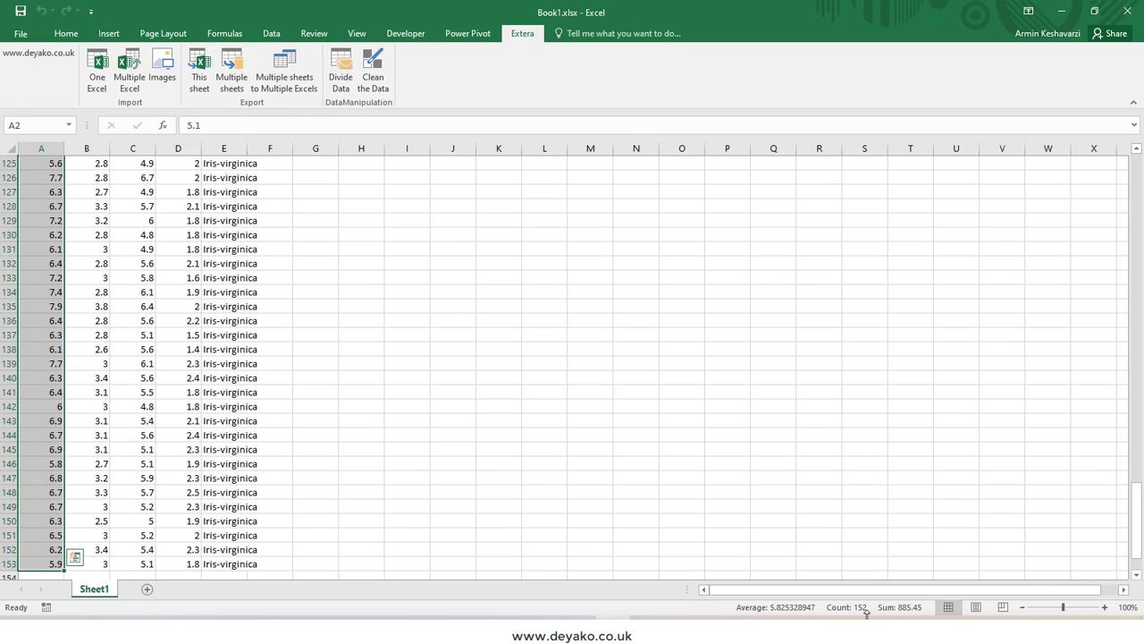
pyautogui.scroll(20, 680, 564)
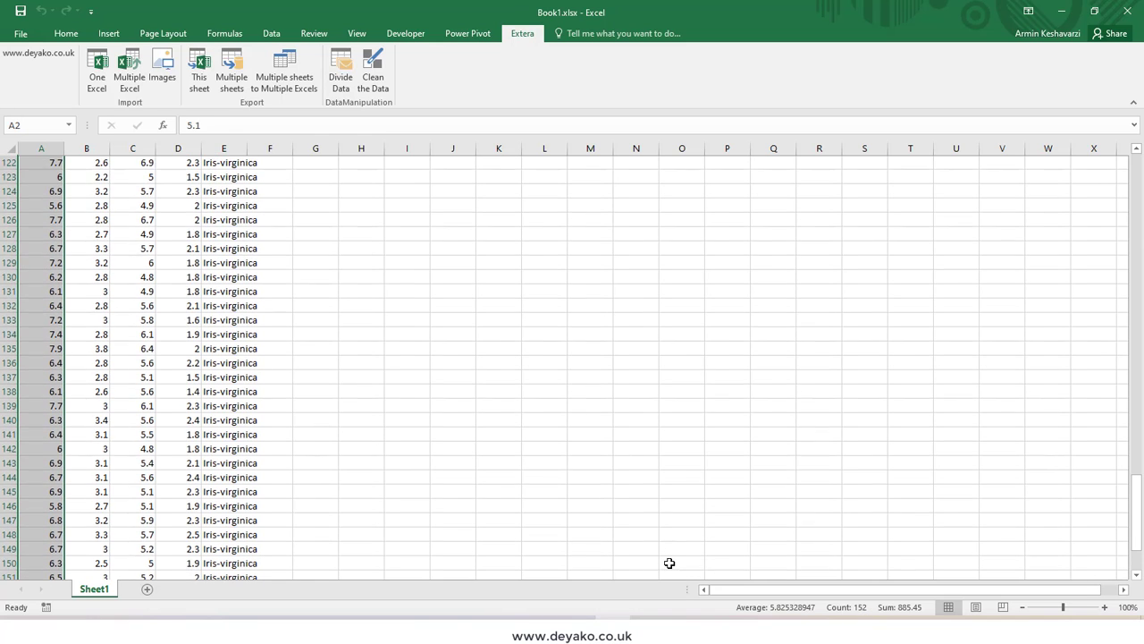
pyautogui.scroll(10, 669, 563)
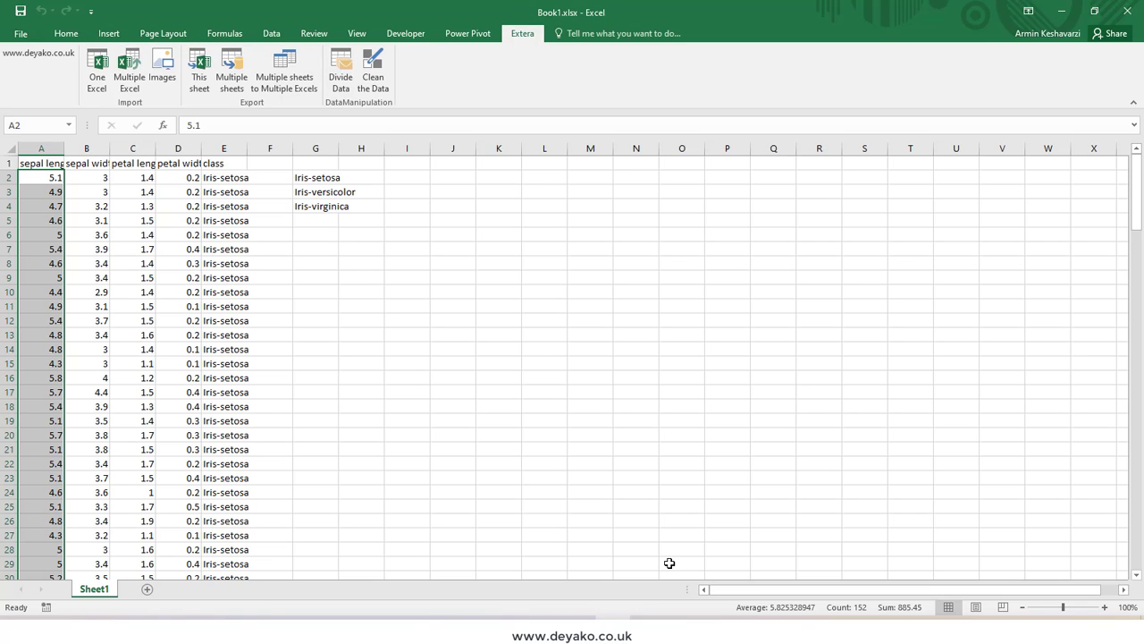
# - Select the full iris table A1:E153 on Sheet1, including the headers, and open Divide Data with it as input range
pyautogui.click(36, 163)
pyautogui.hotkey('ctrl', 'shift', 'Right')
pyautogui.hotkey('ctrl', 'shift', 'Down')
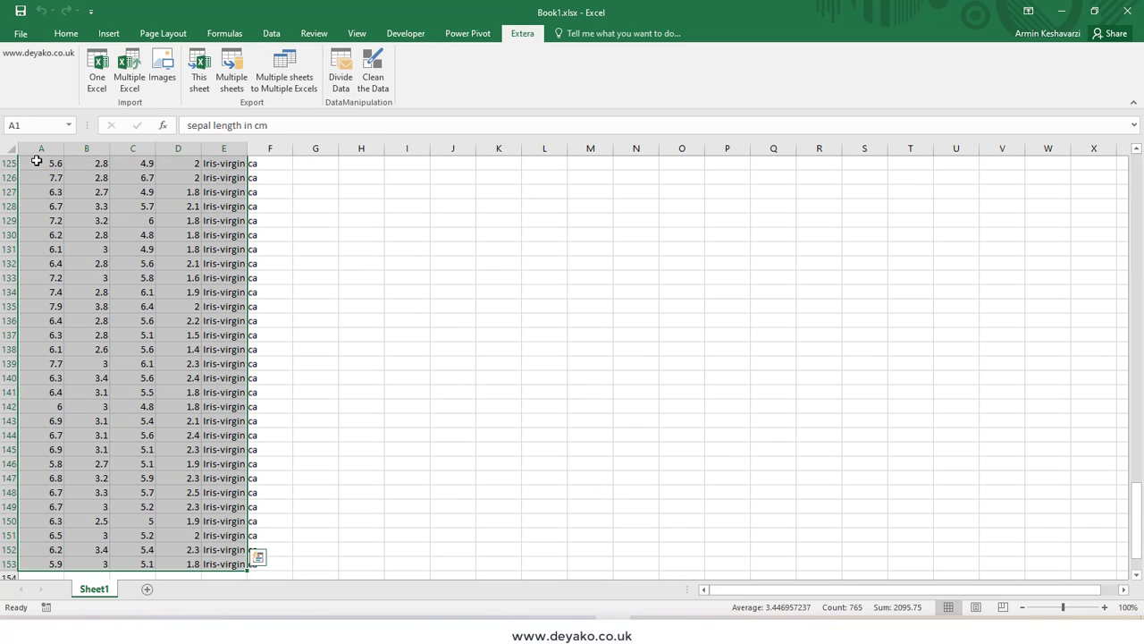
pyautogui.click(341, 76)
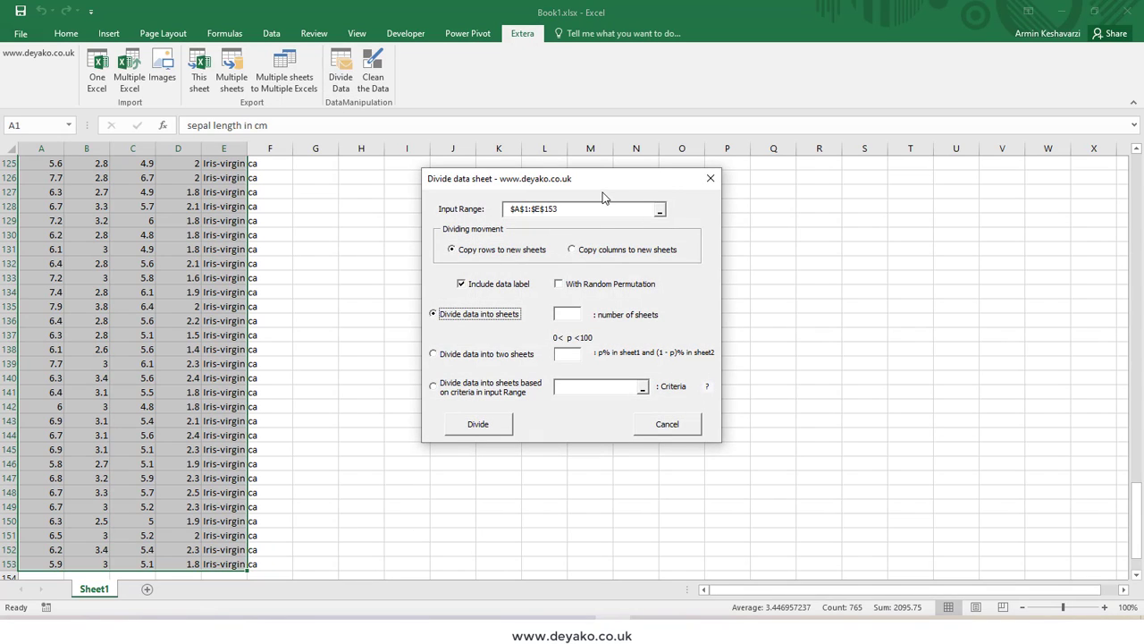
# - Divide the table's rows into 4 new sheets with random permutation, keeping the data labels included
pyautogui.click(573, 314)
pyautogui.write('4')
pyautogui.click(614, 251)
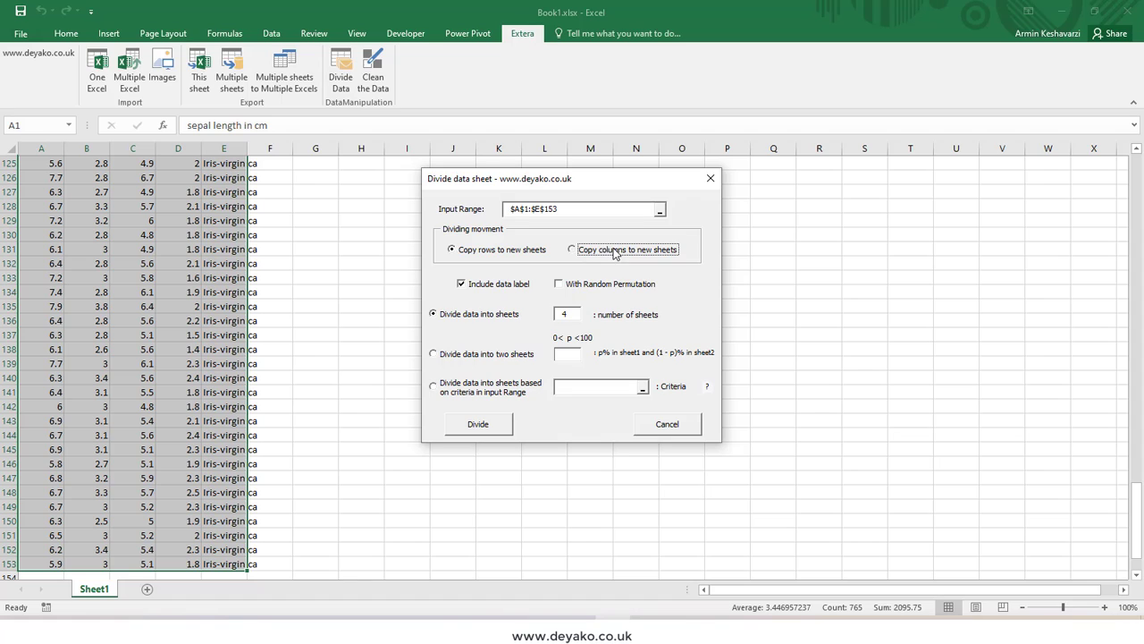
pyautogui.click(517, 252)
pyautogui.click(559, 283)
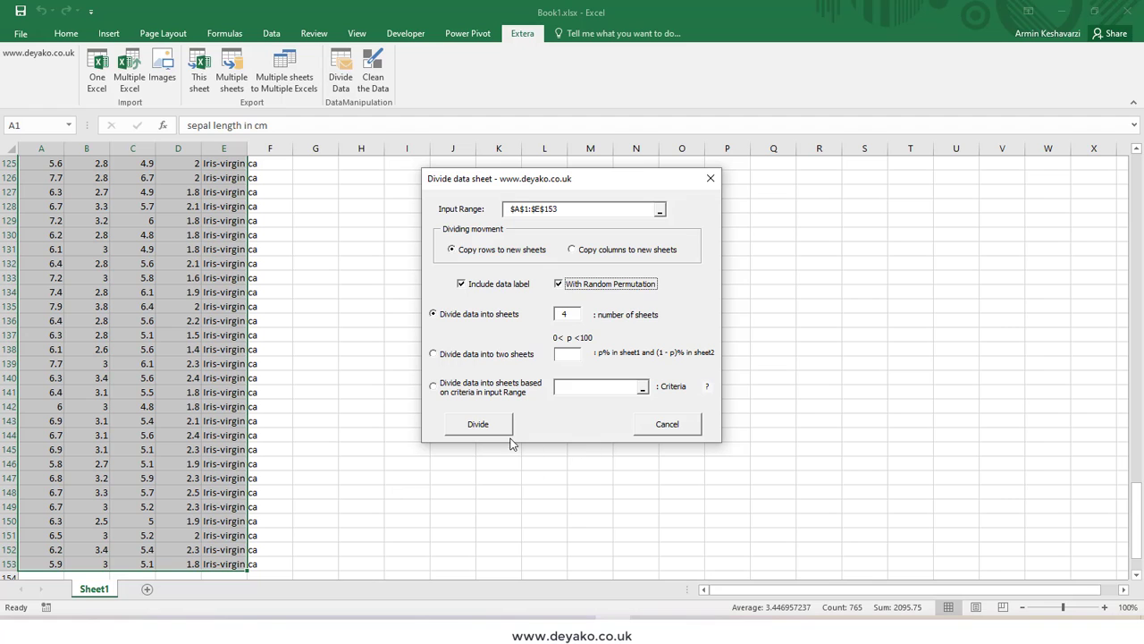
pyautogui.click(478, 424)
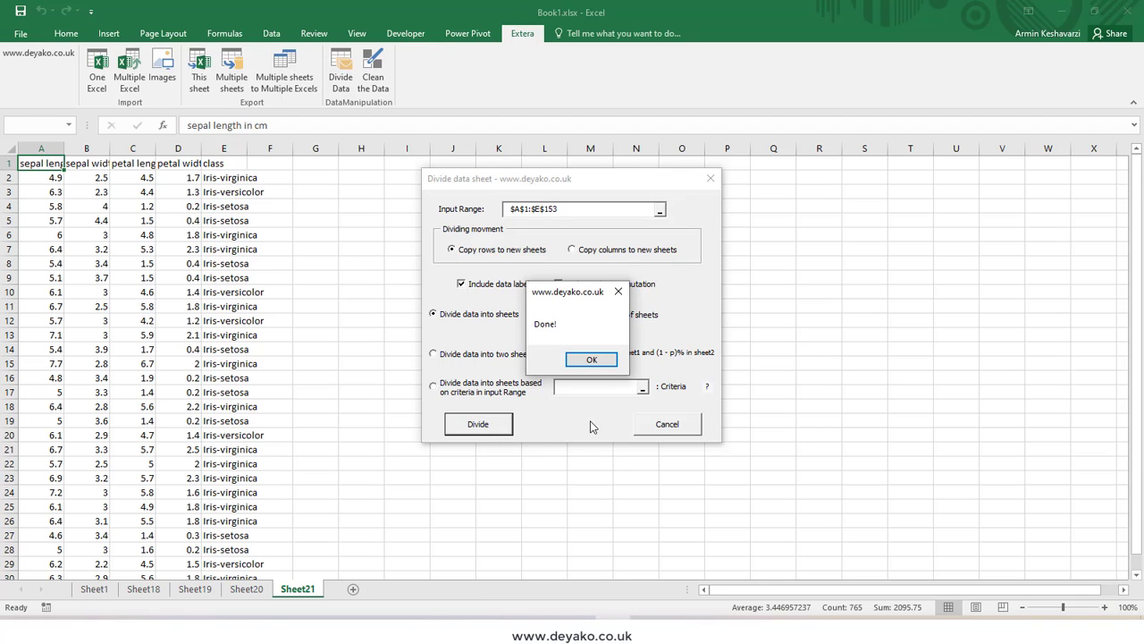
pyautogui.click(591, 361)
# - Look through the four new sheets, Sheet18 to Sheet21, to check how the rows were distributed
pyautogui.click(145, 590)
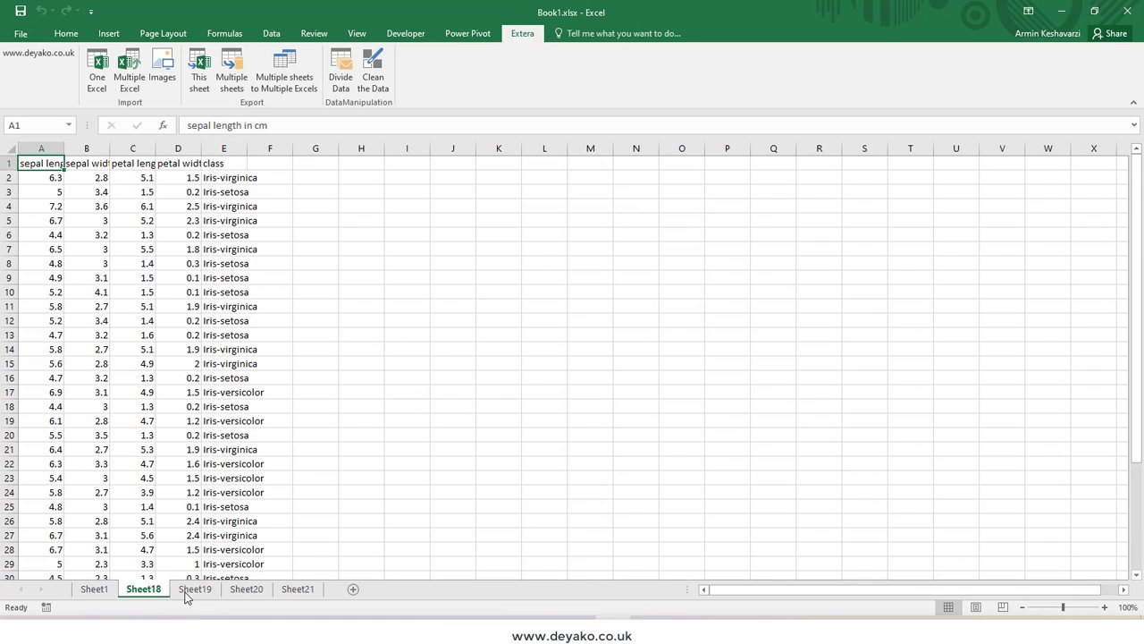
pyautogui.click(199, 592)
pyautogui.click(246, 590)
pyautogui.click(298, 590)
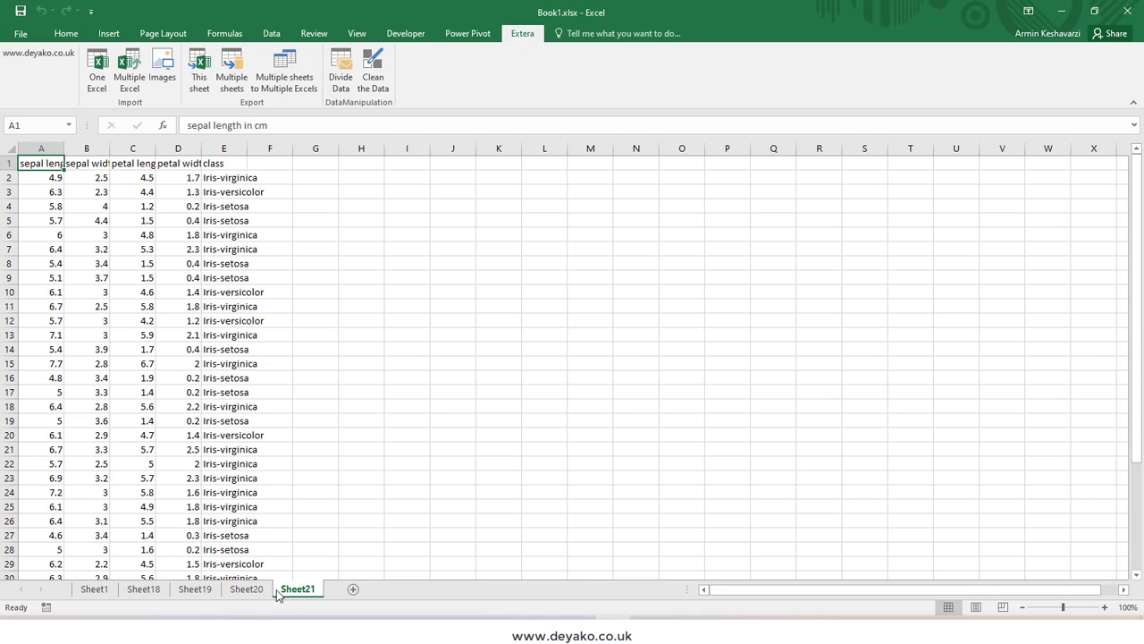
# - Count the data rows in Sheet18 by selecting its sepal length values, and review the rows on Sheet19, Sheet20 and Sheet21
pyautogui.click(143, 590)
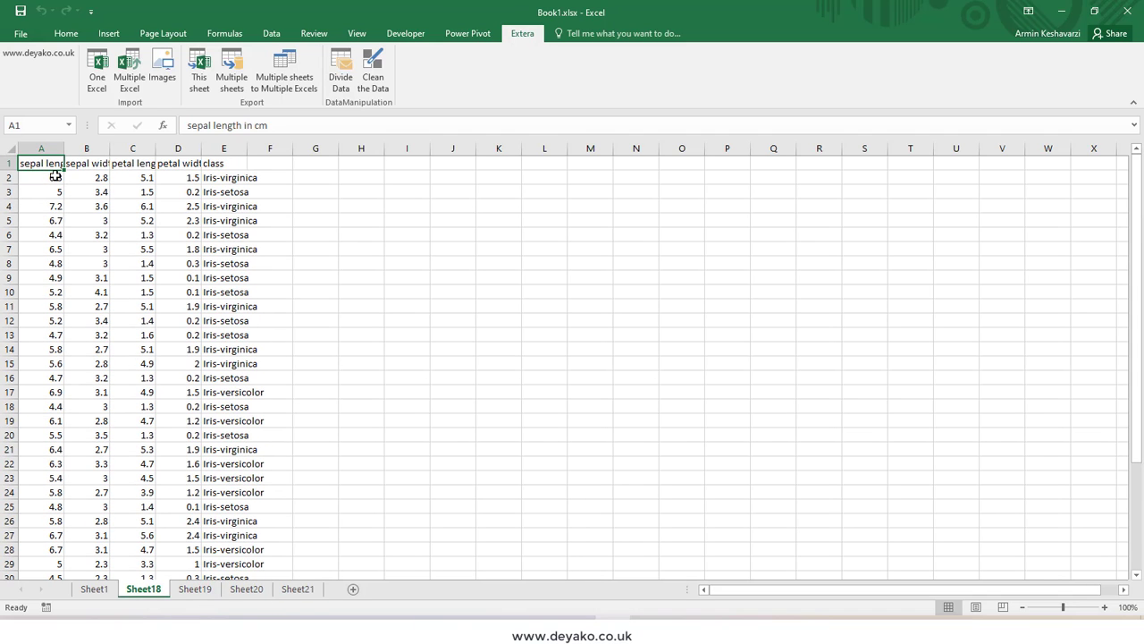
pyautogui.moveTo(50, 178); pyautogui.dragTo(47, 521)
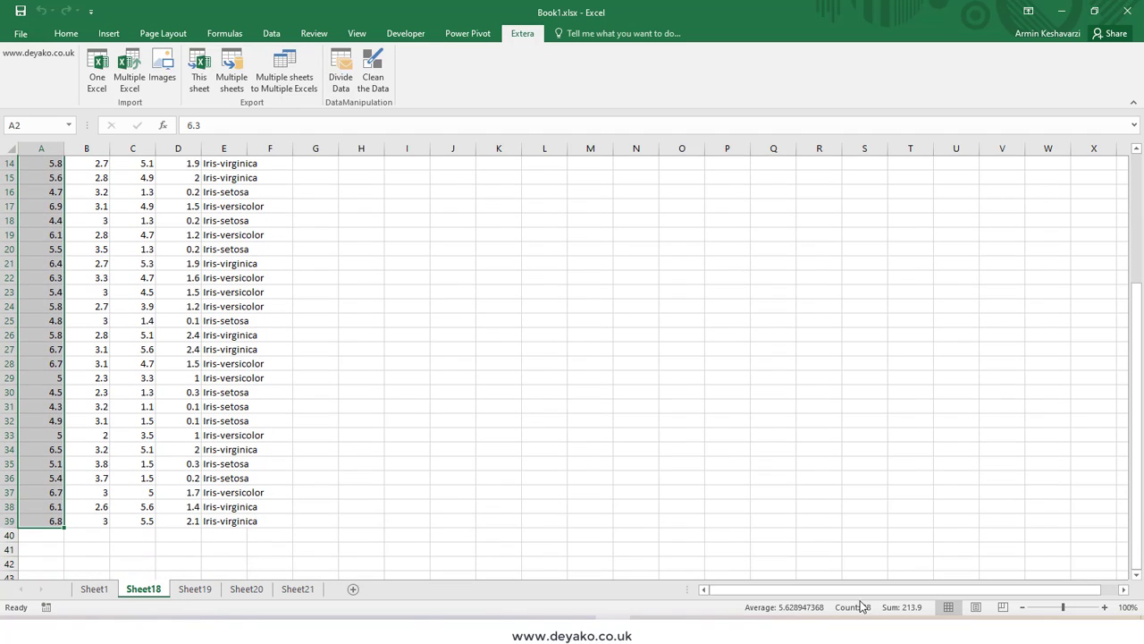
pyautogui.click(211, 592)
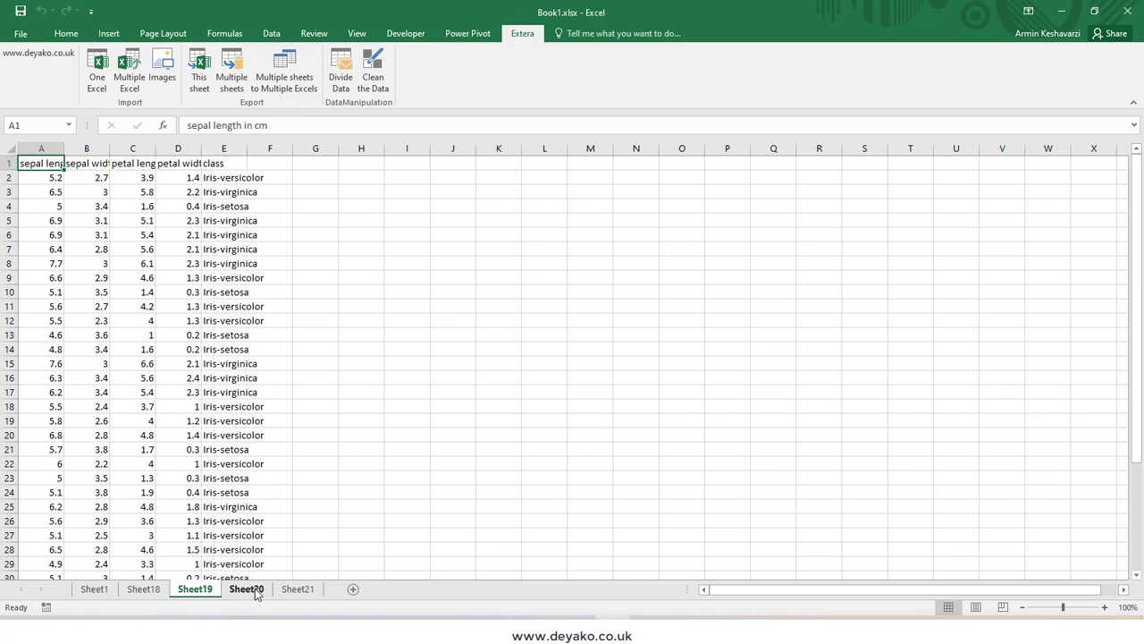
pyautogui.scroll(-6, 275, 469)
pyautogui.scroll(7, 304, 402)
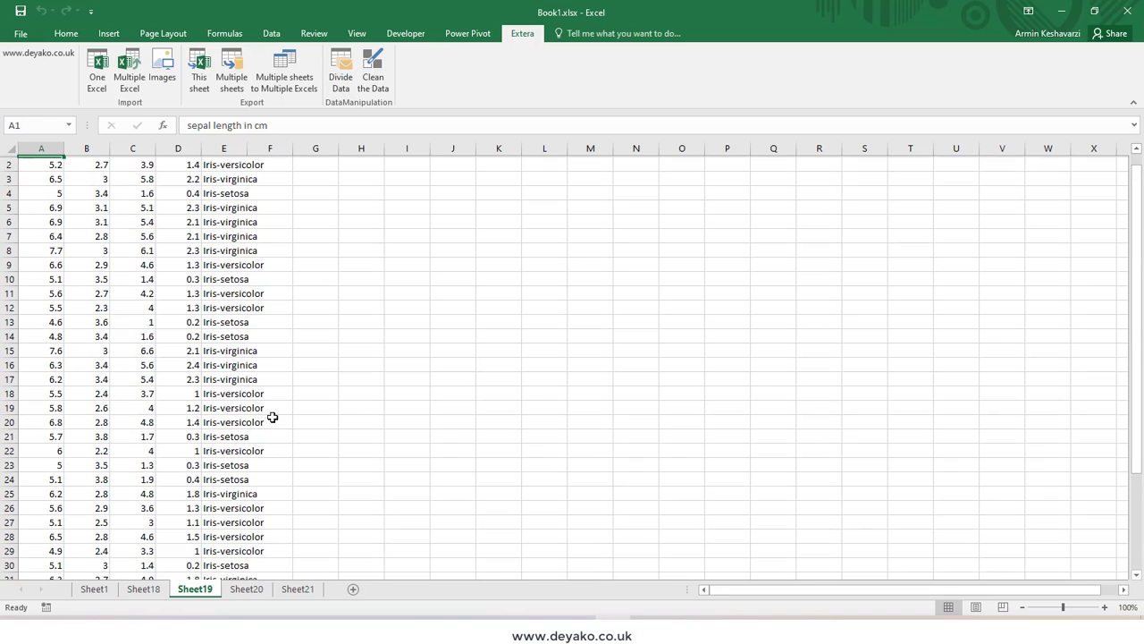
pyautogui.click(288, 588)
pyautogui.click(247, 590)
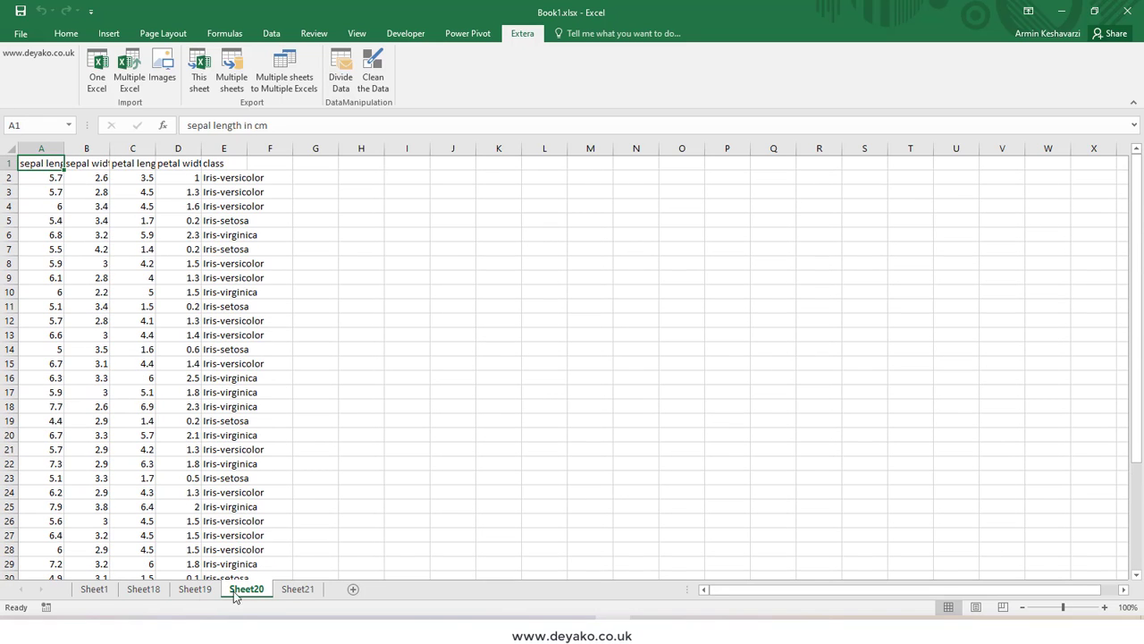
# - Copy the full iris table from Sheet1 and paste it transposed at cell E7 of a new sheet
pyautogui.click(98, 592)
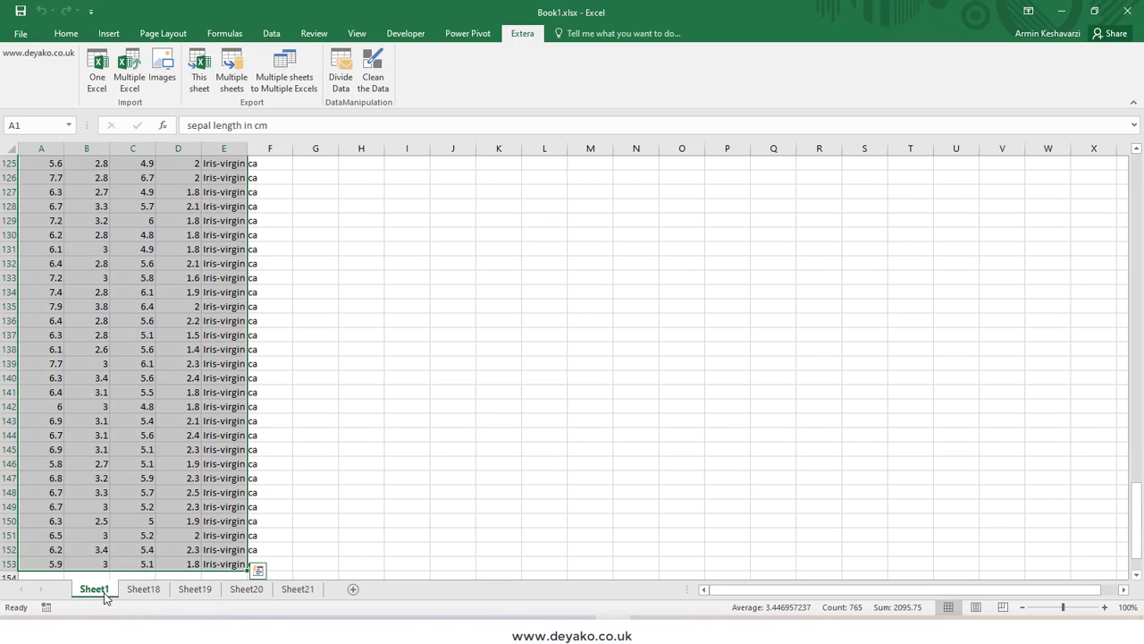
pyautogui.click(340, 71)
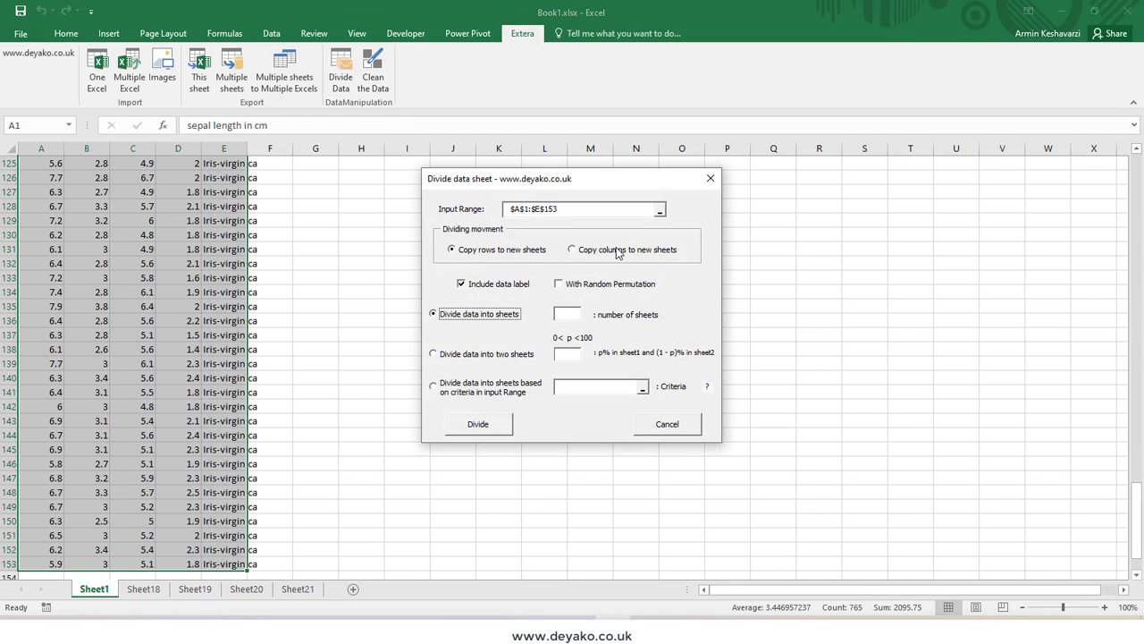
pyautogui.click(667, 424)
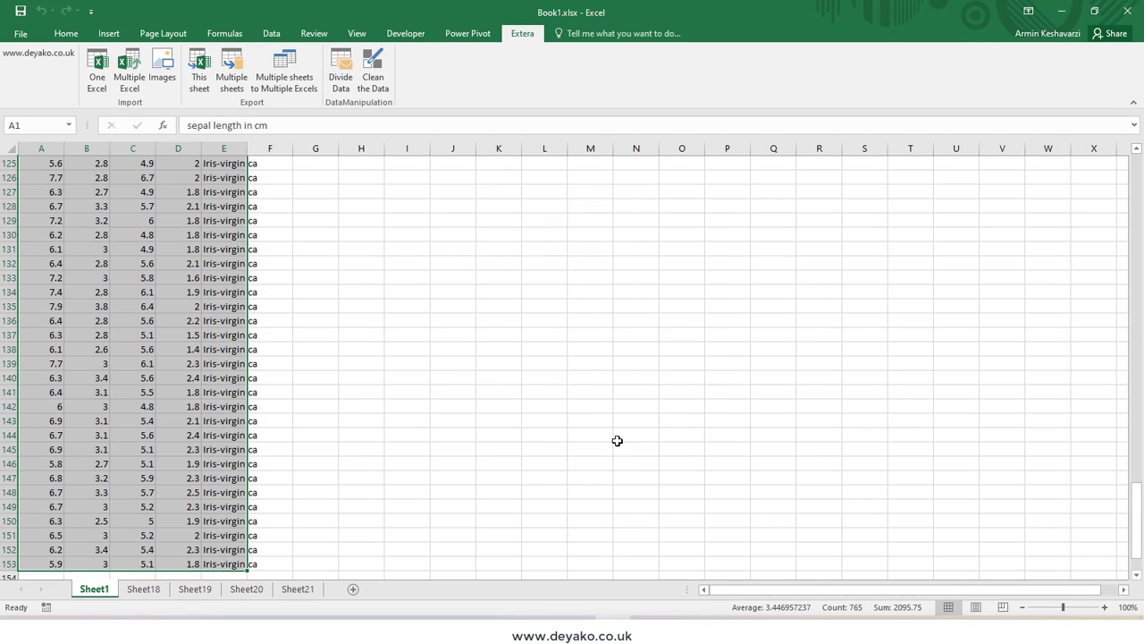
pyautogui.hotkey('ctrl', 'c')
pyautogui.click(353, 589)
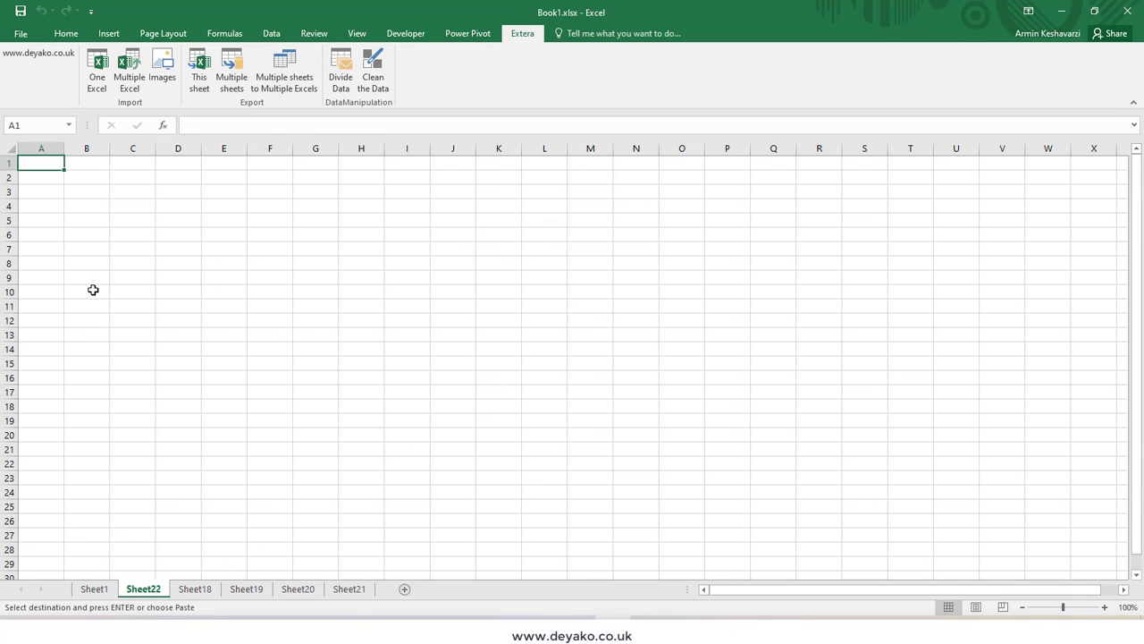
pyautogui.click(210, 250)
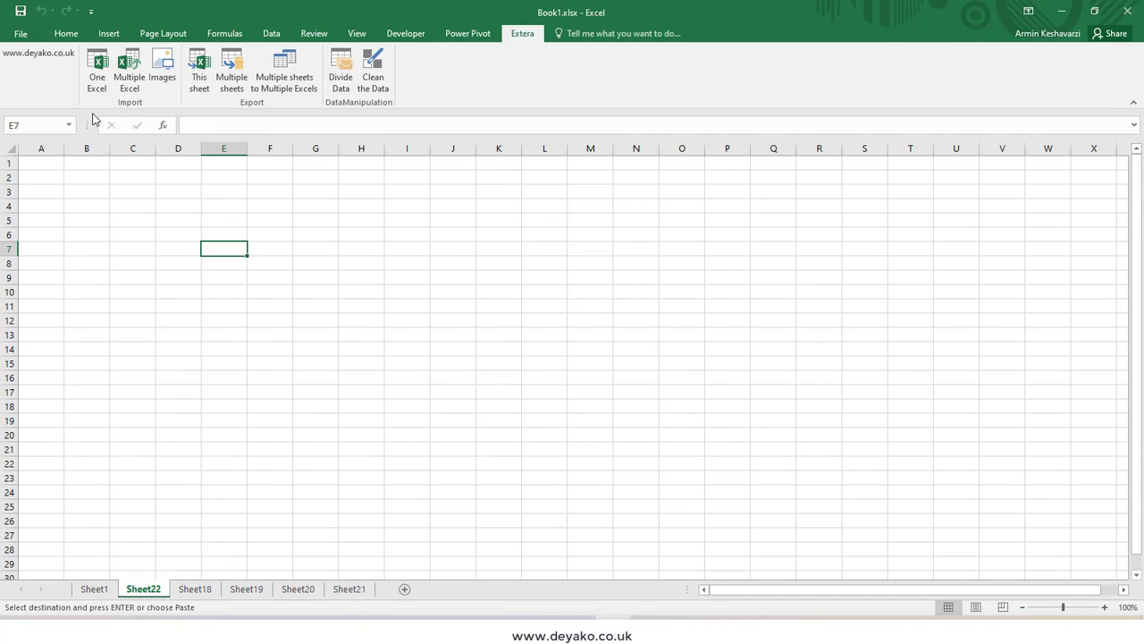
pyautogui.click(66, 35)
pyautogui.click(18, 83)
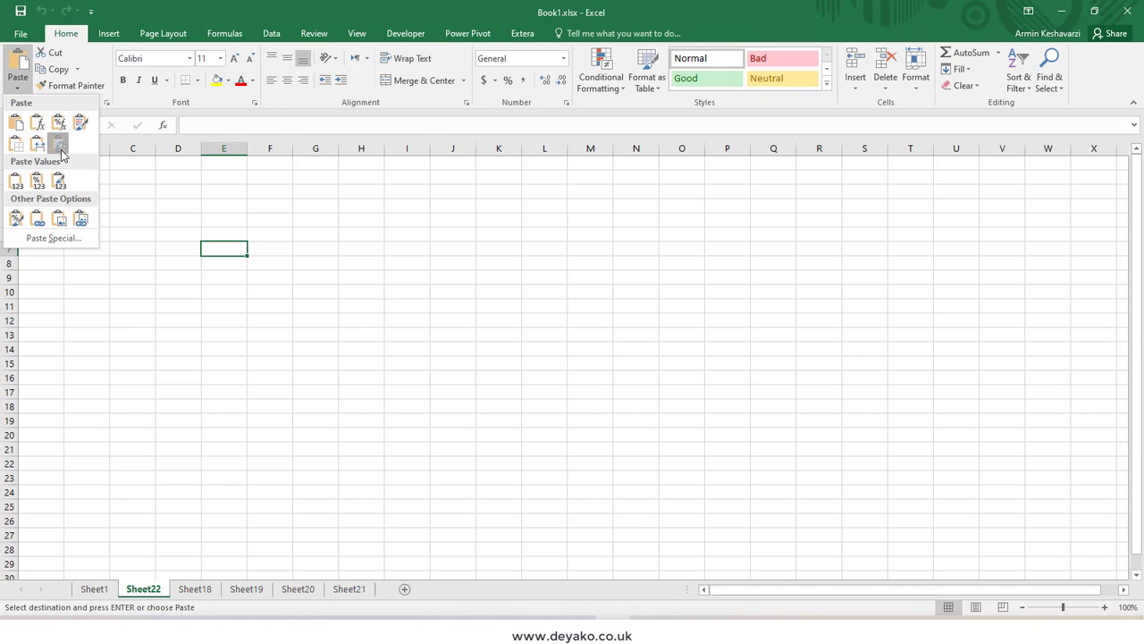
pyautogui.click(59, 146)
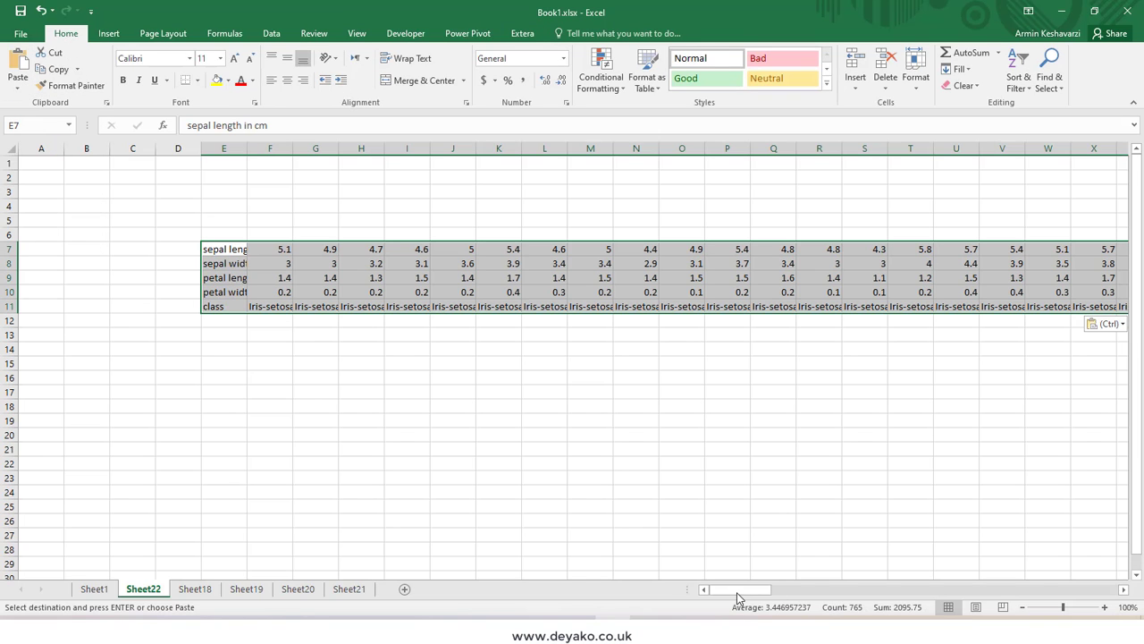
# - Review the transposed table to its last column and open Divide Data with E7:FA11 as input range
pyautogui.moveTo(738, 593); pyautogui.dragTo(688, 591)
pyautogui.moveTo(231, 252); pyautogui.dragTo(226, 306)
pyautogui.keyDown('ctrl'); pyautogui.moveTo(286, 249); pyautogui.dragTo(1135, 308); pyautogui.keyUp('ctrl')
pyautogui.click(521, 33)
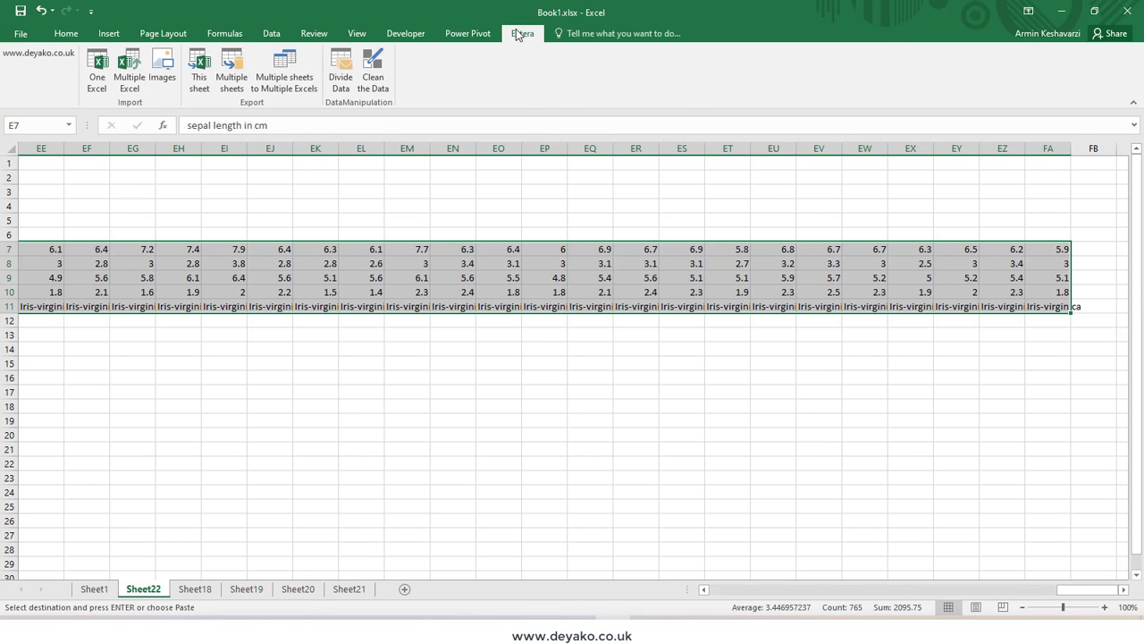
pyautogui.click(341, 72)
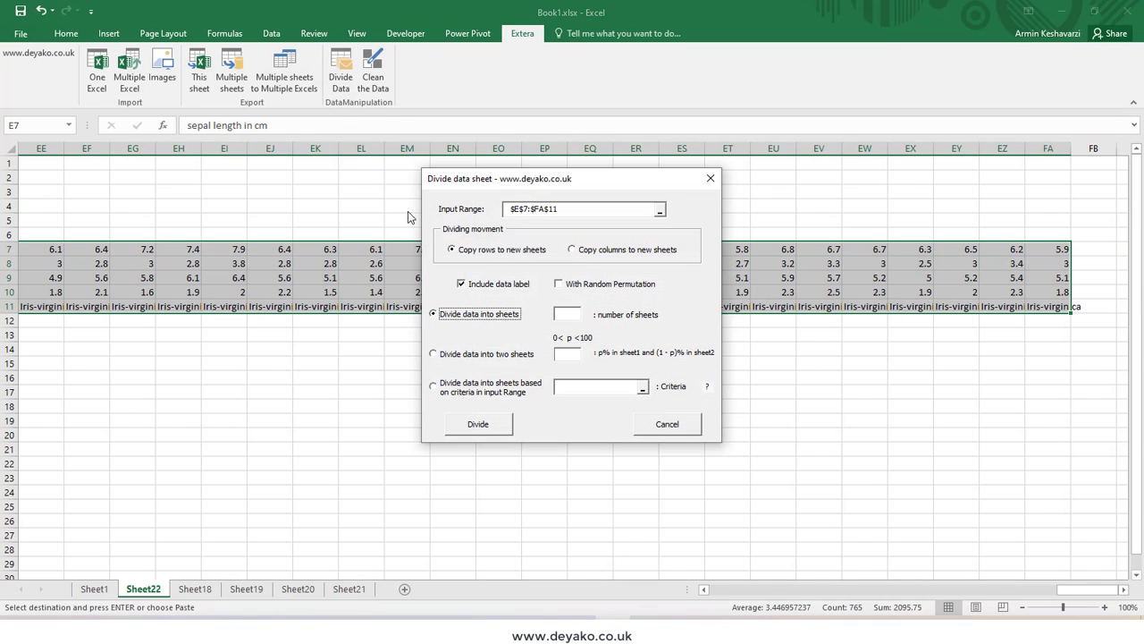
# - Divide the transposed table by copying columns to new sheets, using the class names in Sheet1!G2:G4 as criteria
pyautogui.click(595, 253)
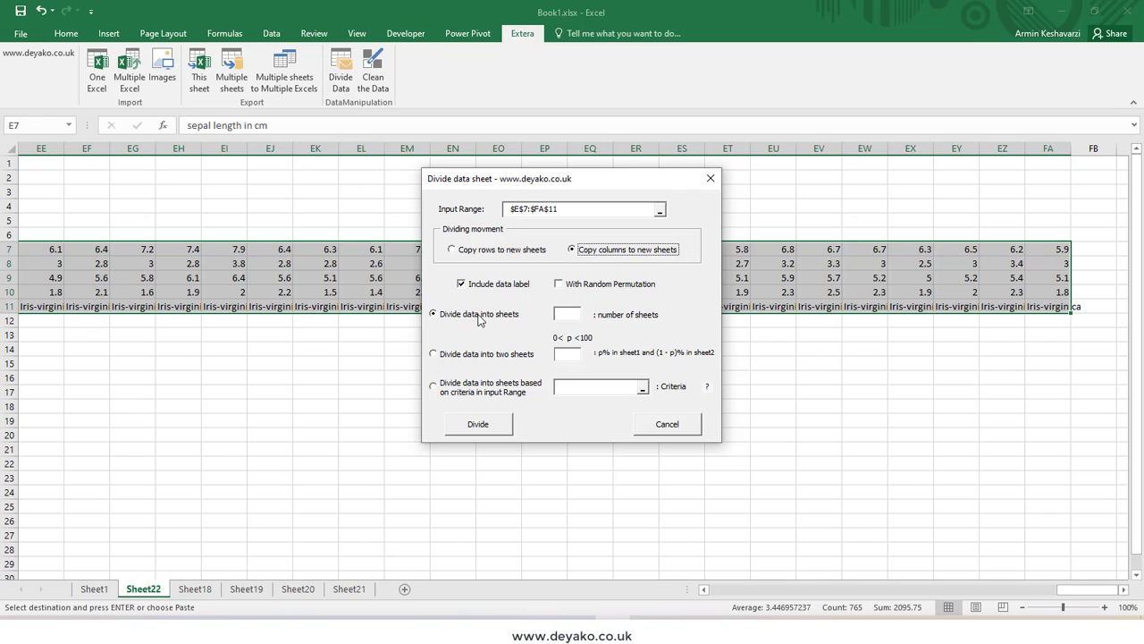
pyautogui.click(476, 390)
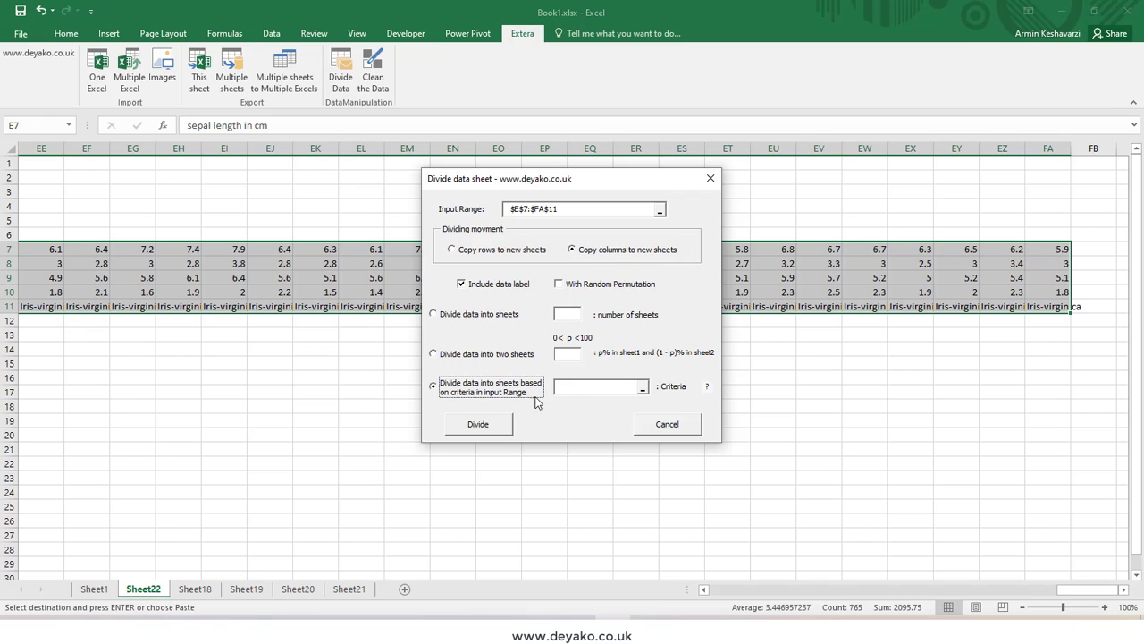
pyautogui.click(576, 390)
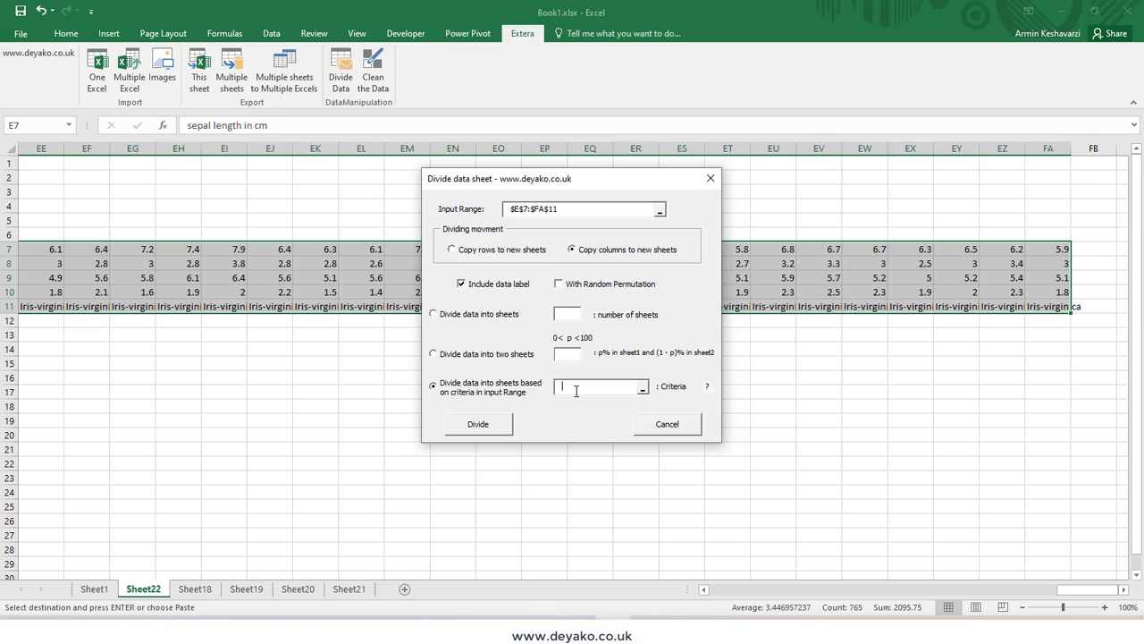
pyautogui.click(93, 590)
pyautogui.scroll(20, 340, 220)
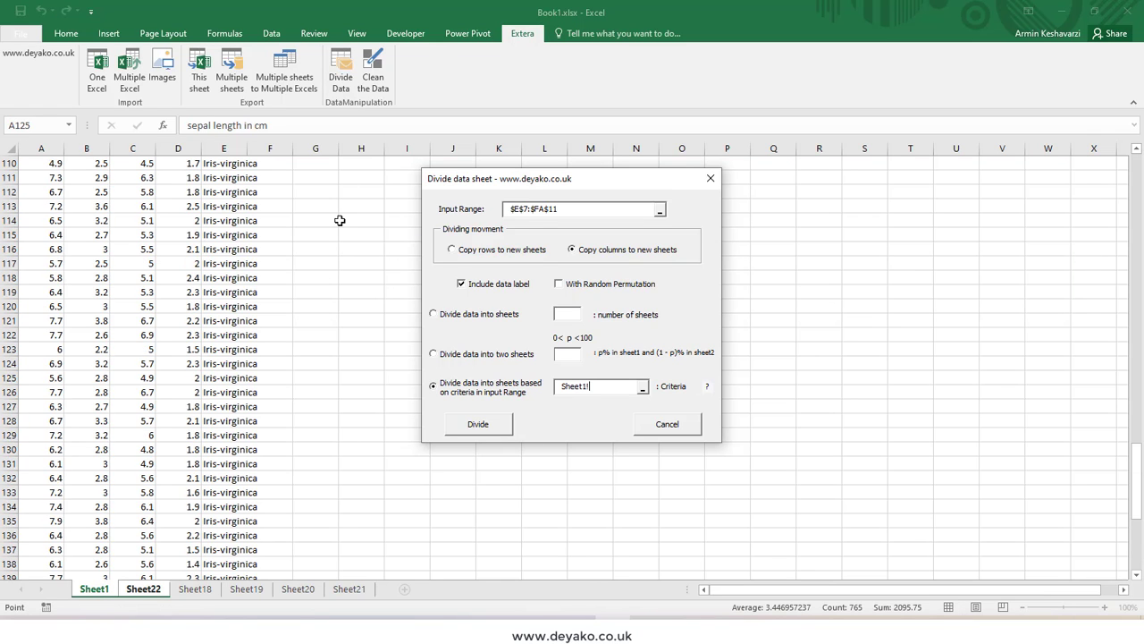
pyautogui.scroll(8, 340, 220)
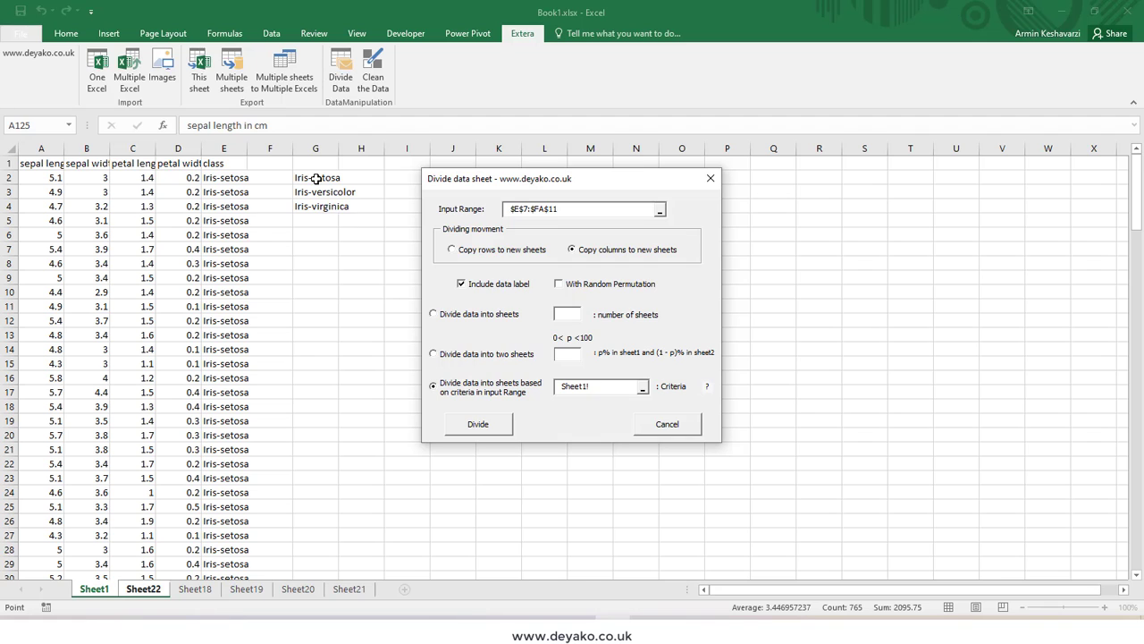
pyautogui.moveTo(318, 178); pyautogui.dragTo(324, 207)
pyautogui.click(477, 424)
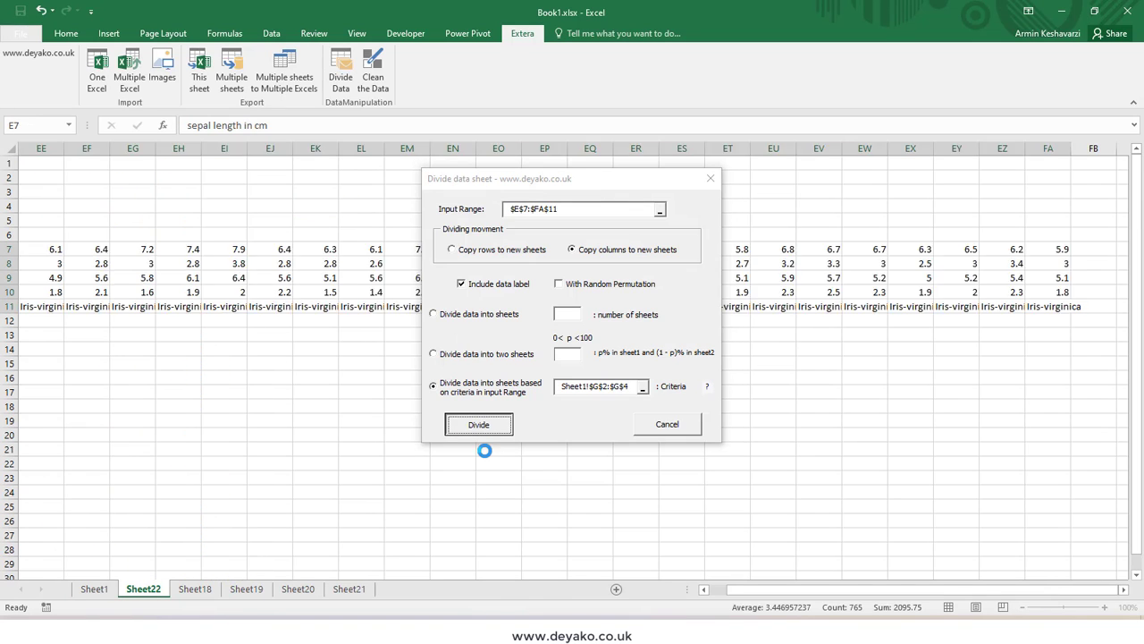
pyautogui.click(588, 358)
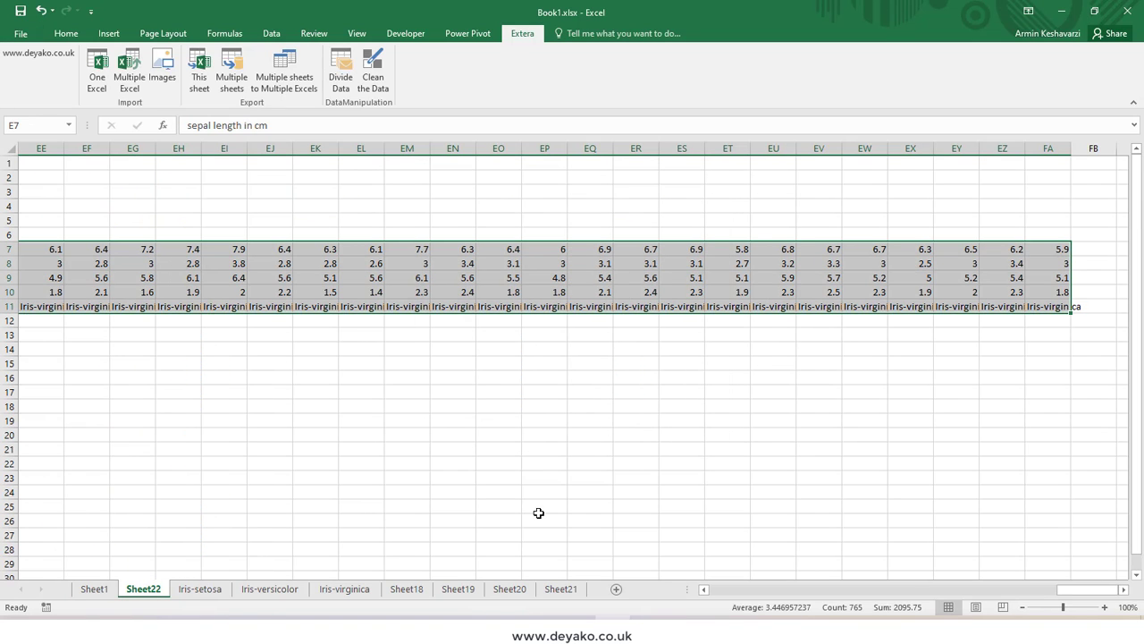
# - Review the Iris-setosa sheet through its last column and check class values in row 5
pyautogui.click(200, 589)
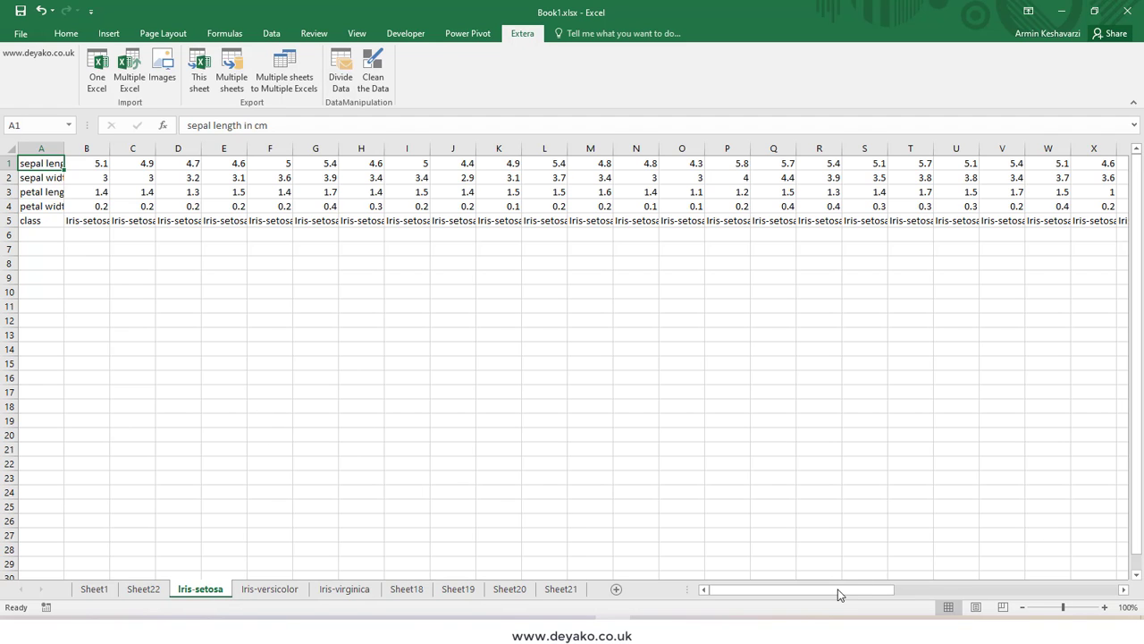
pyautogui.moveTo(840, 592); pyautogui.dragTo(1131, 579)
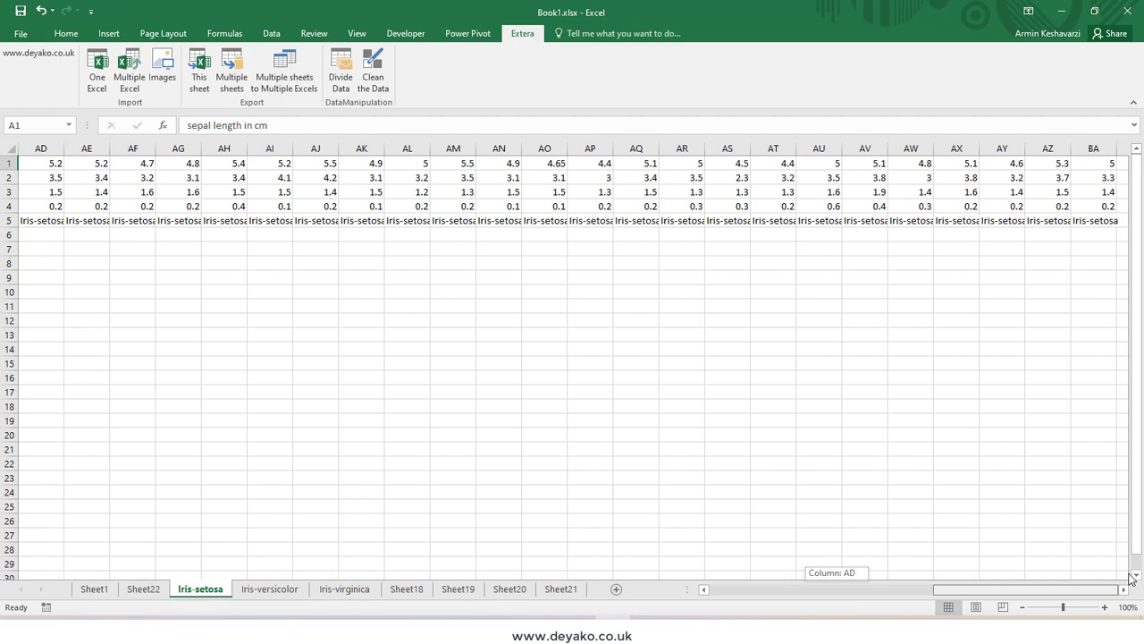
pyautogui.click(1083, 220)
pyautogui.click(1038, 221)
pyautogui.click(774, 220)
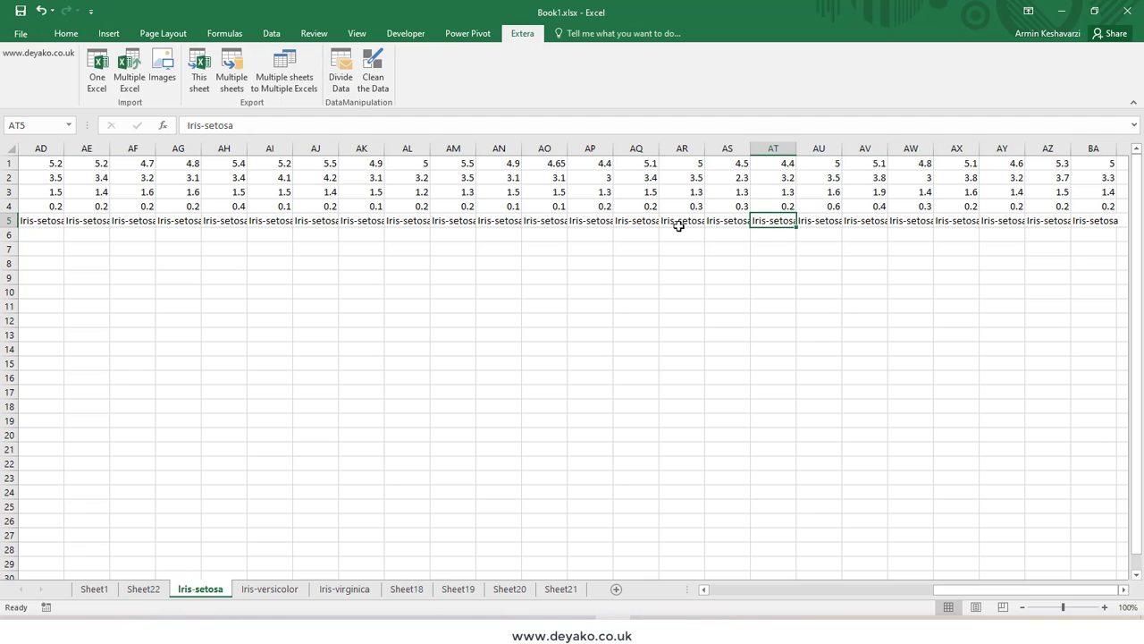
pyautogui.click(681, 221)
# - Check a class value in row 5 of both the Iris-versicolor and Iris-virginica sheets
pyautogui.click(266, 595)
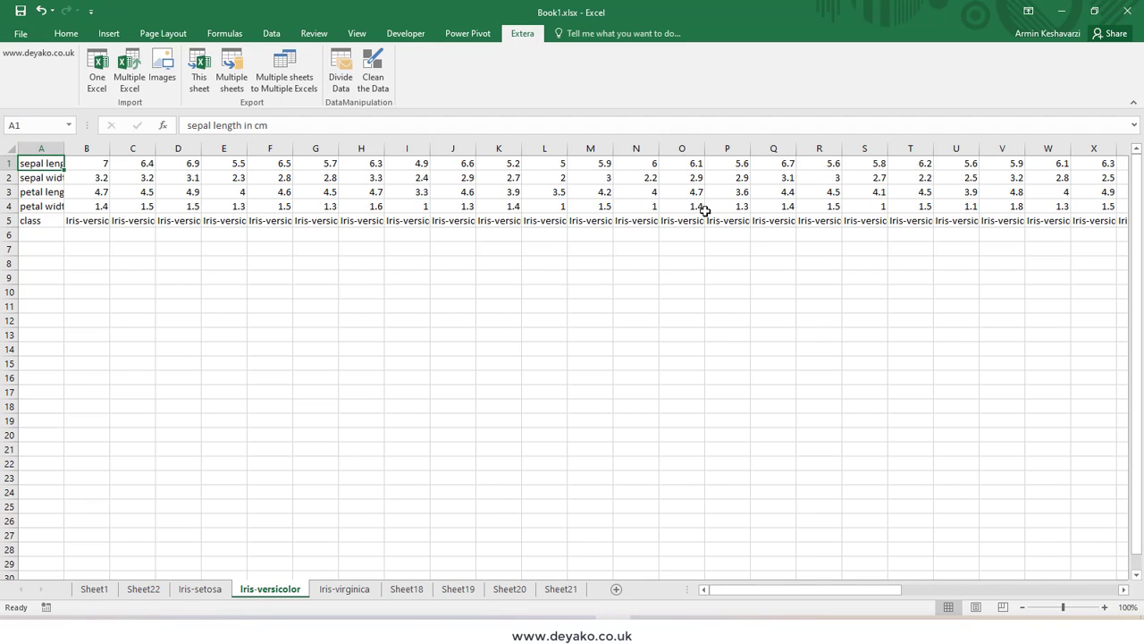
pyautogui.click(809, 221)
pyautogui.click(328, 595)
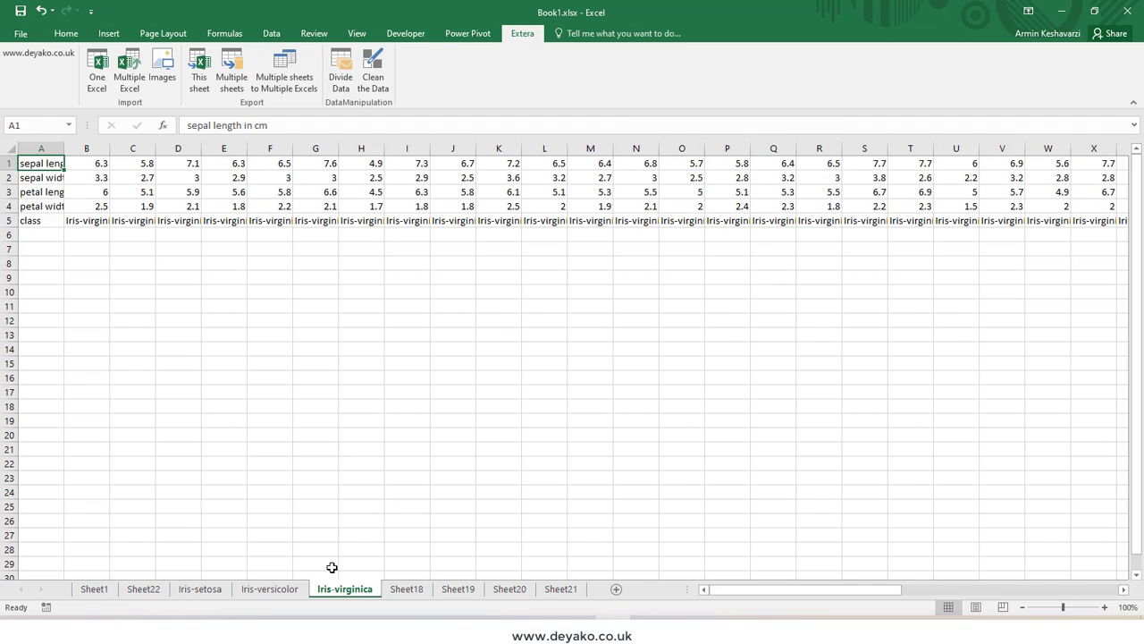
pyautogui.click(629, 221)
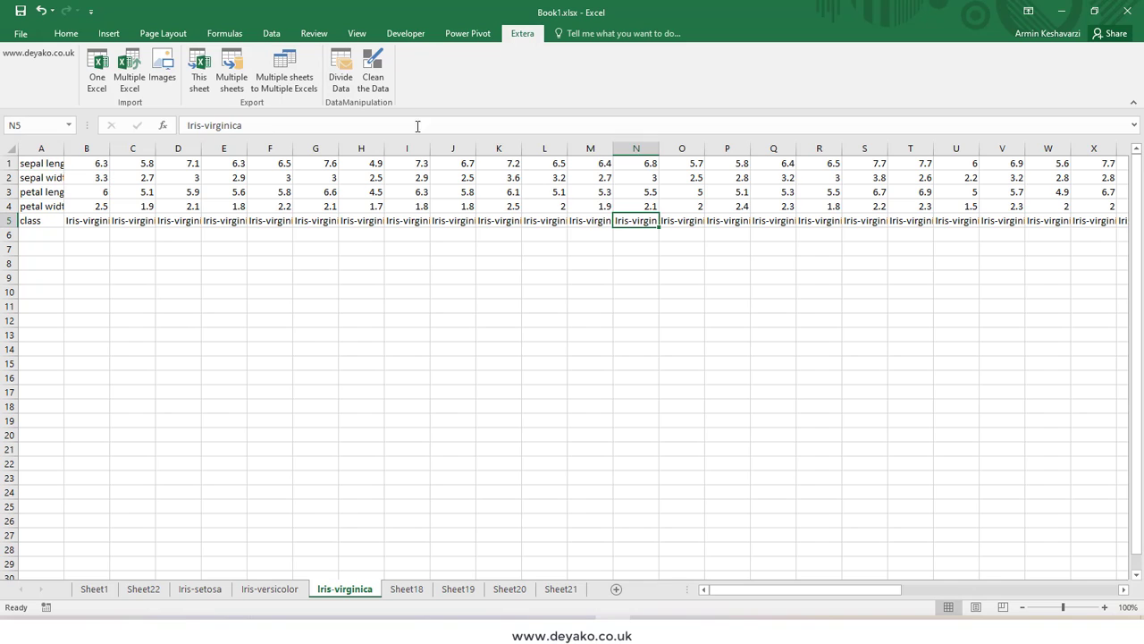
pyautogui.click(340, 77)
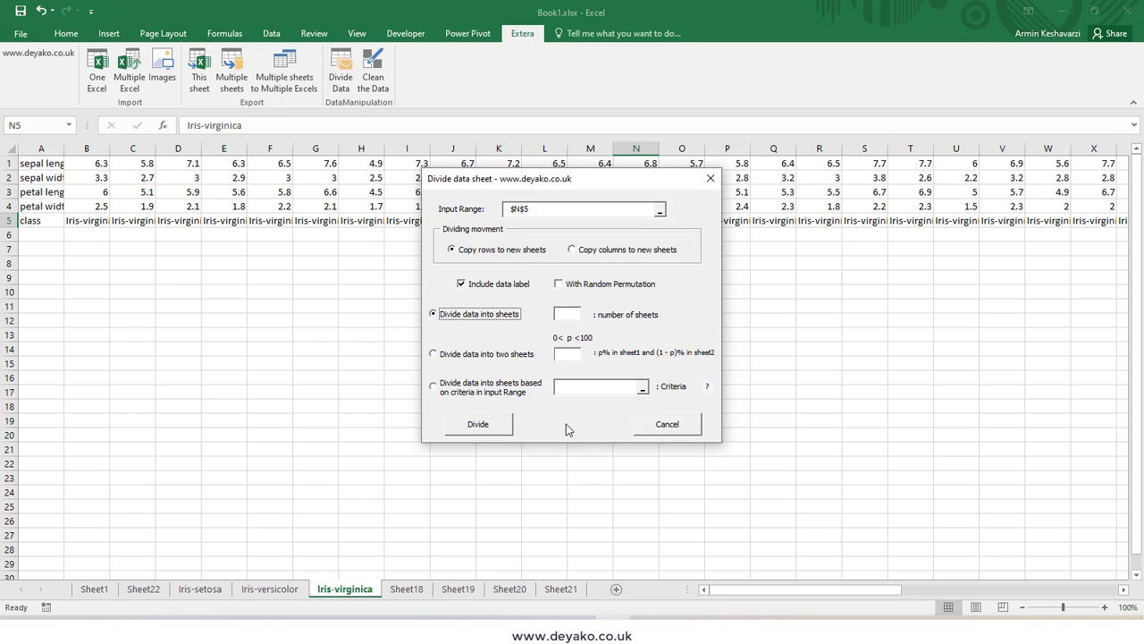
pyautogui.click(649, 426)
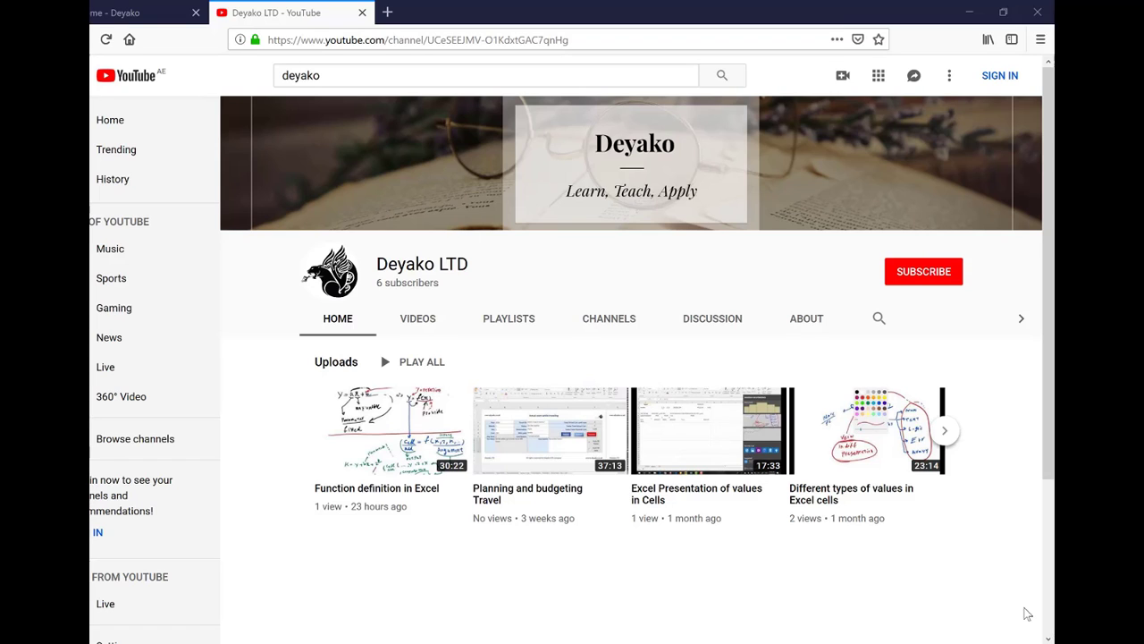
# - Show the deyako.co.uk home page in the web browser
pyautogui.hotkey('ctrl', 'shift', 'Tab')
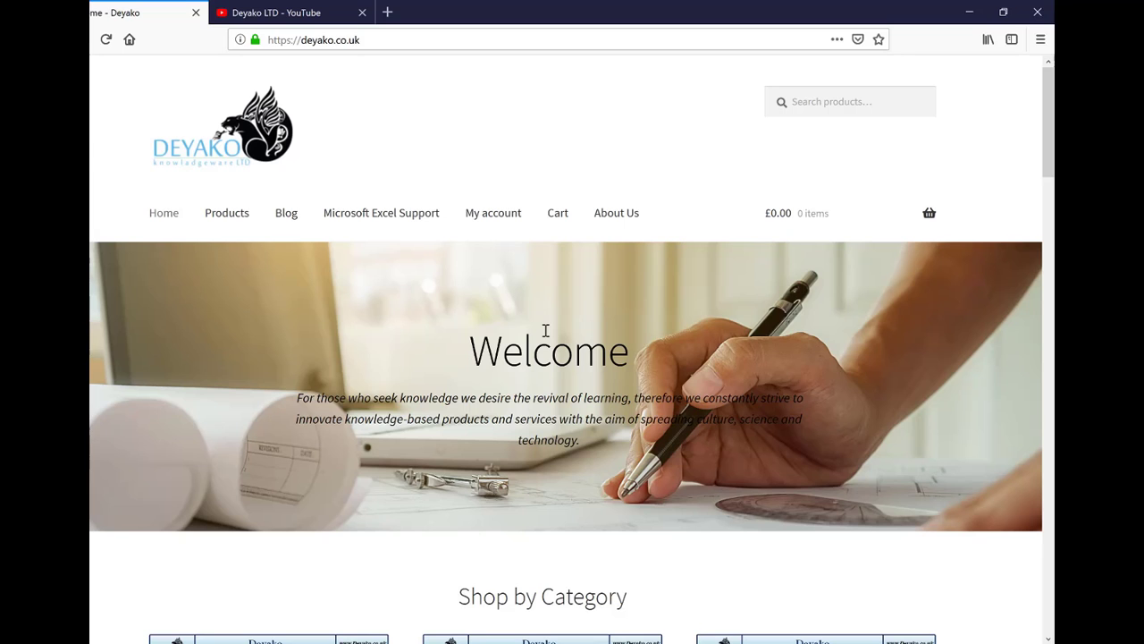